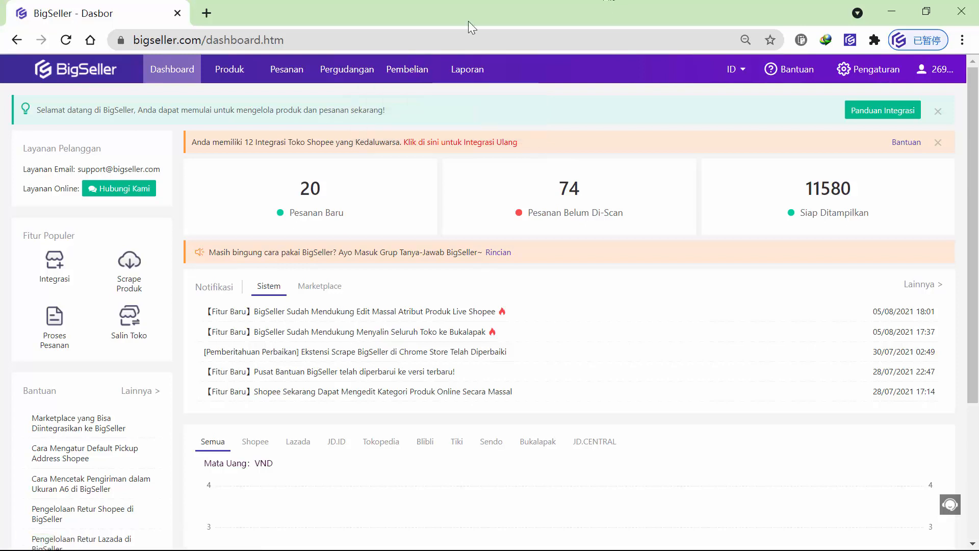
# Step: Open the sub-account management page (Pengelolaan Sub Akun)
pyautogui.moveTo(347, 69)
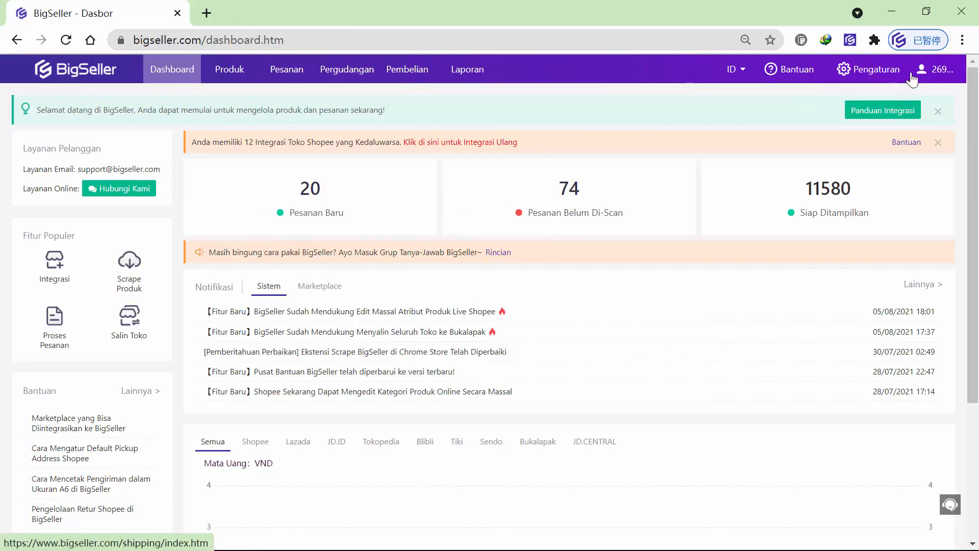
pyautogui.moveTo(924, 70)
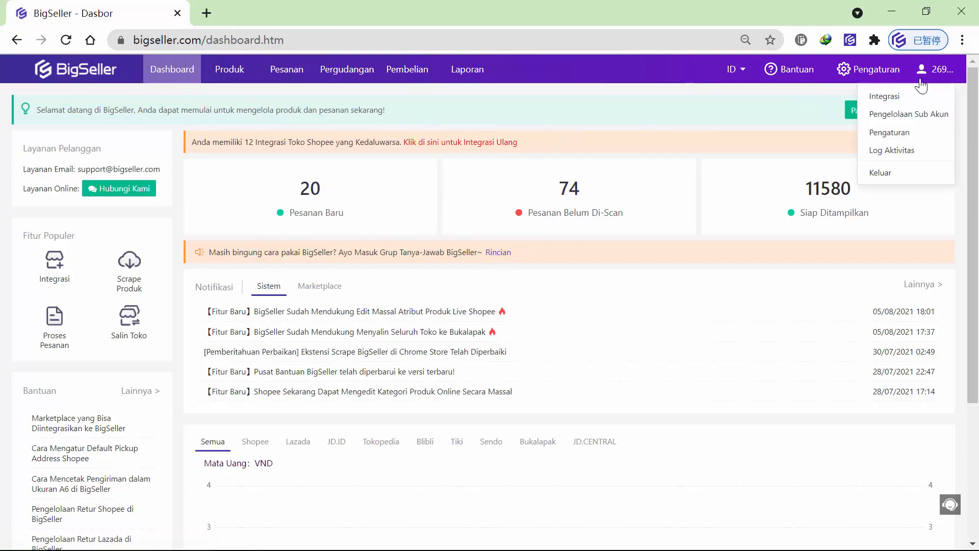
pyautogui.click(910, 114)
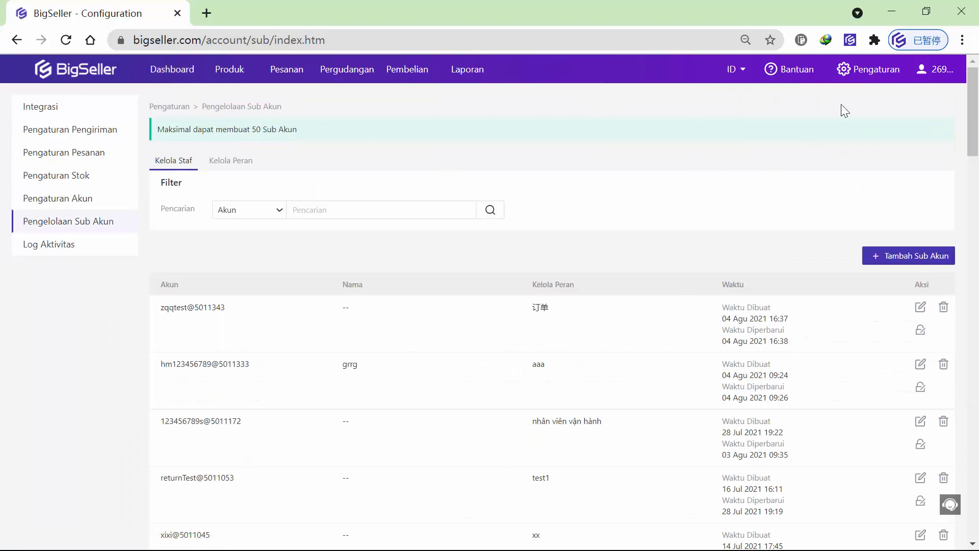
# Step: Return to the dashboard and open the purchase order page (Pesanan Pembelian)
pyautogui.click(186, 70)
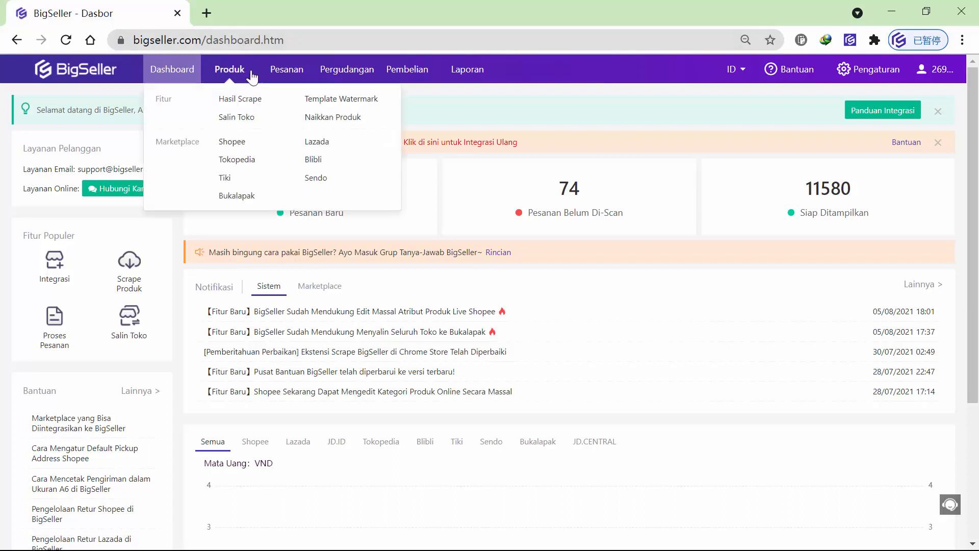
pyautogui.moveTo(301, 85)
pyautogui.moveTo(385, 74)
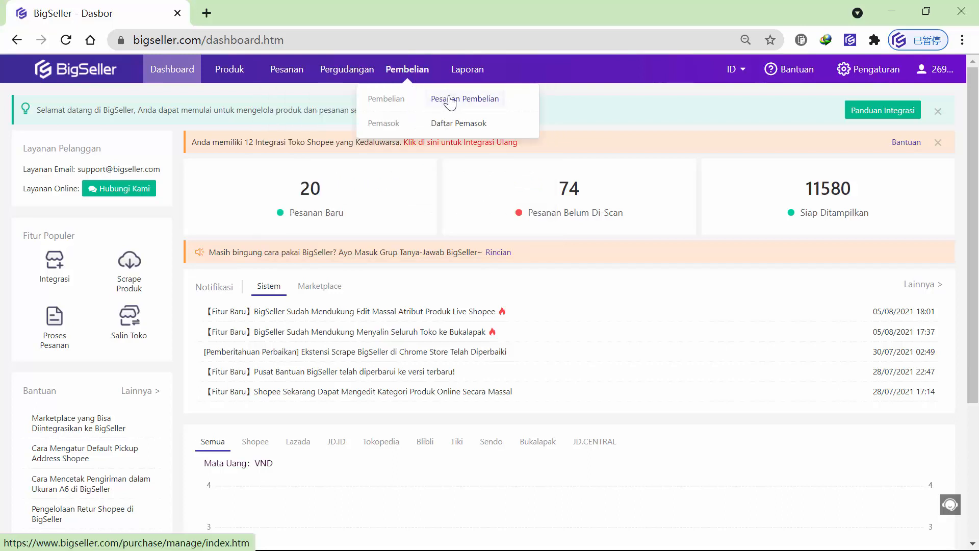
pyautogui.click(450, 101)
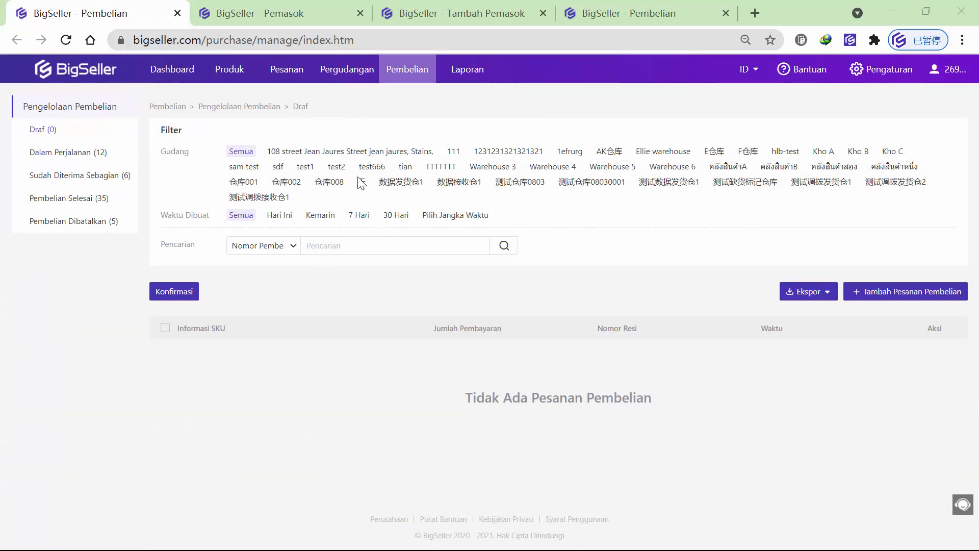
# Step: In the new supplier form (Tambah Pemasok), enter "A Company" as the supplier name
pyautogui.moveTo(407, 72)
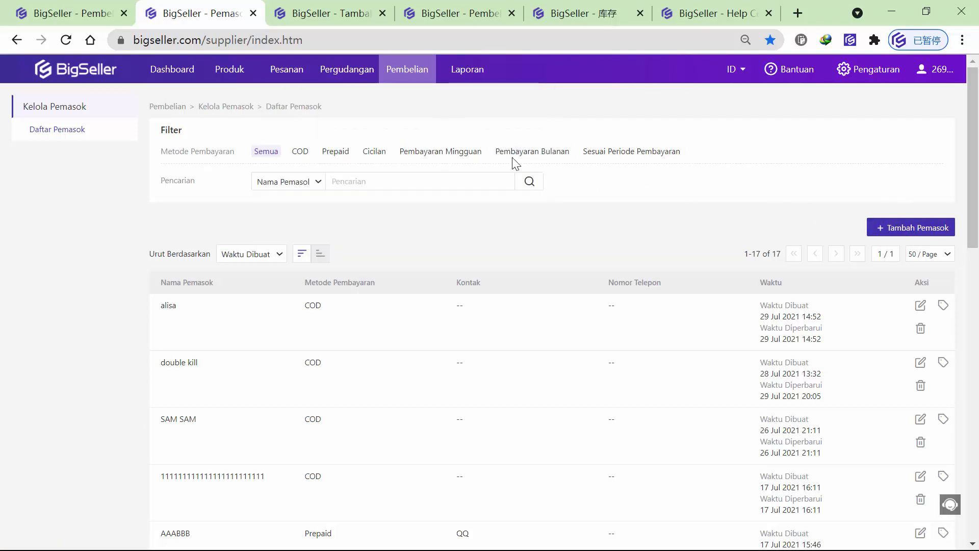
pyautogui.moveTo(339, 72)
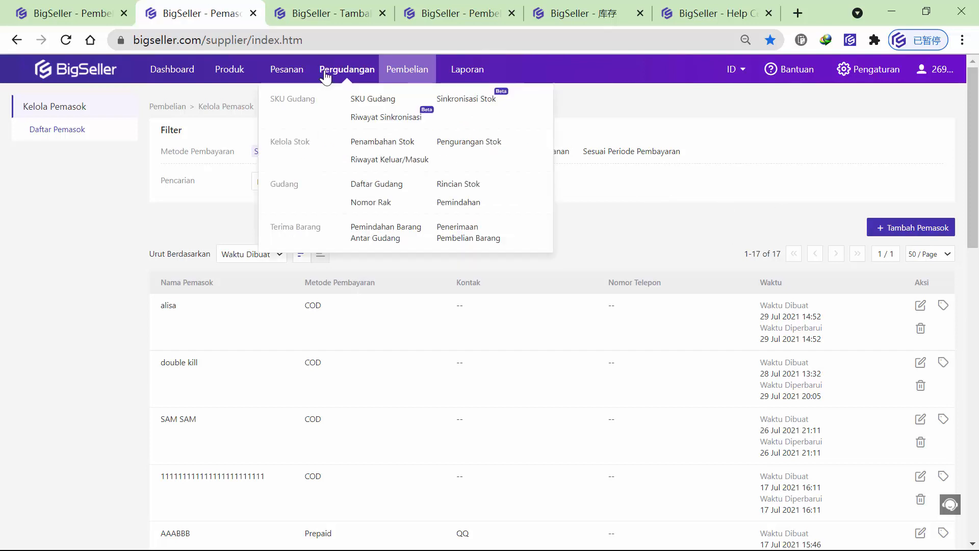
pyautogui.click(310, 15)
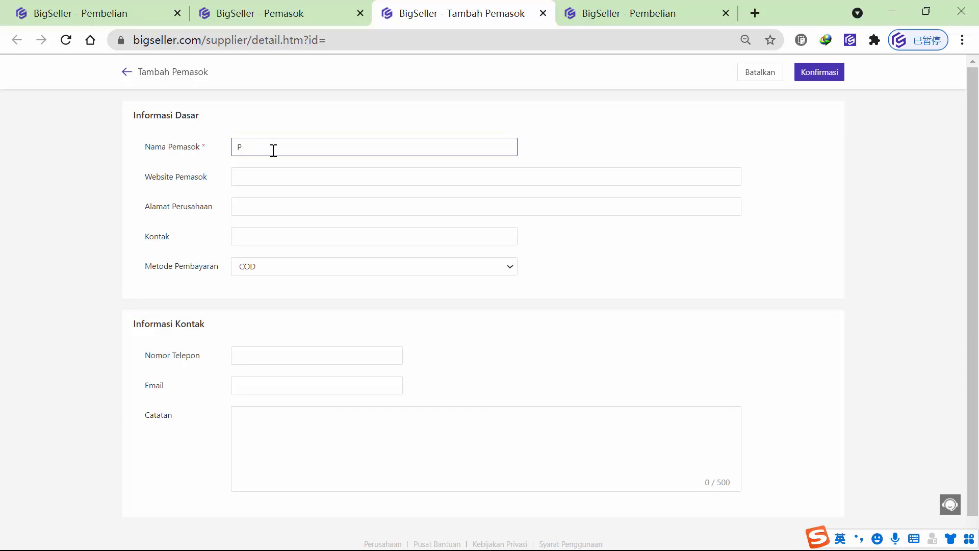
pyautogui.press('BackSpace')
pyautogui.write('A Compa')
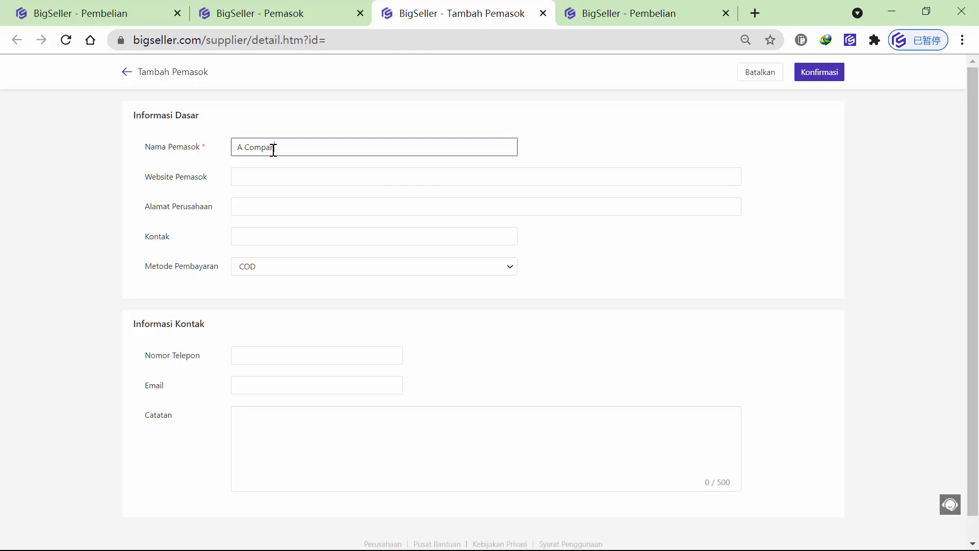
pyautogui.write('ny')
# Step: Review the supplier form's website, company address, contact and notes fields, and the available payment methods
pyautogui.click(244, 178)
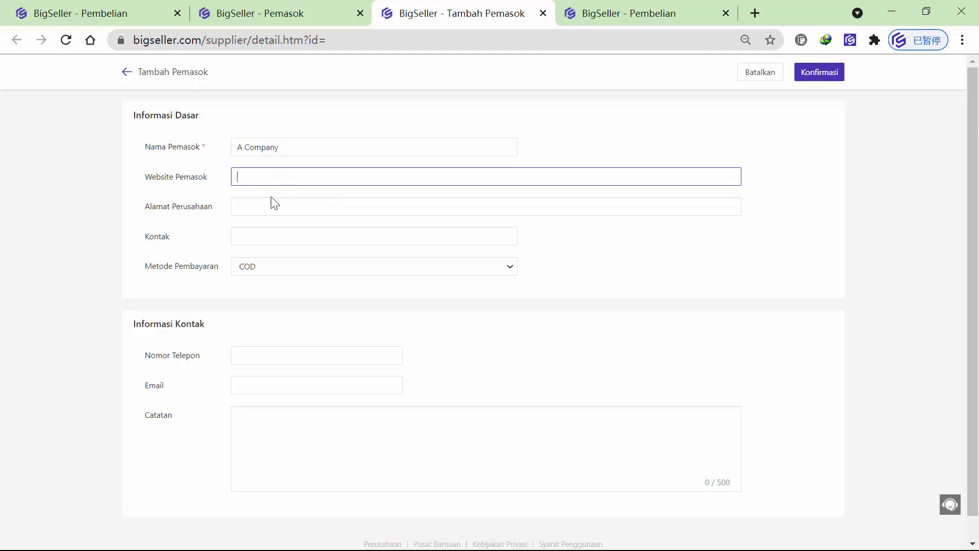
pyautogui.click(263, 207)
pyautogui.click(257, 237)
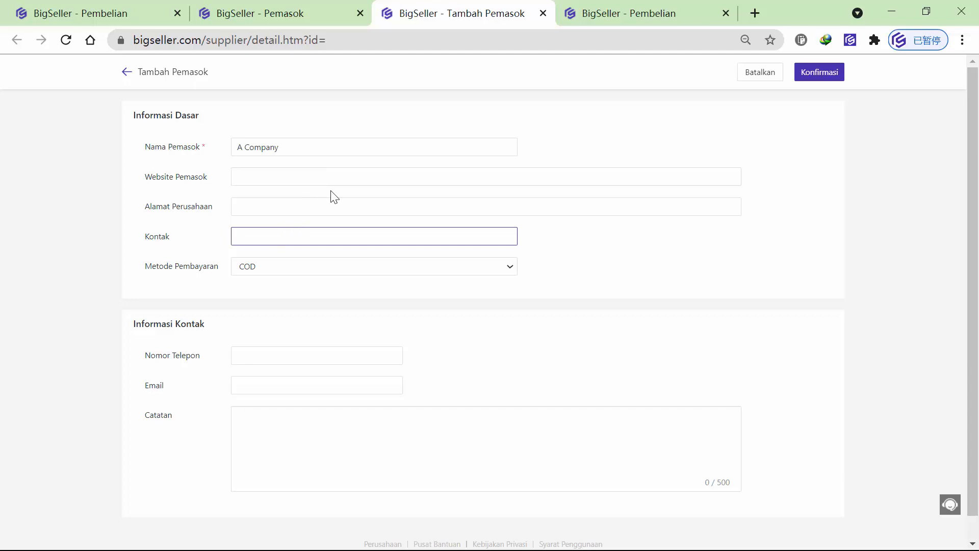
pyautogui.click(287, 265)
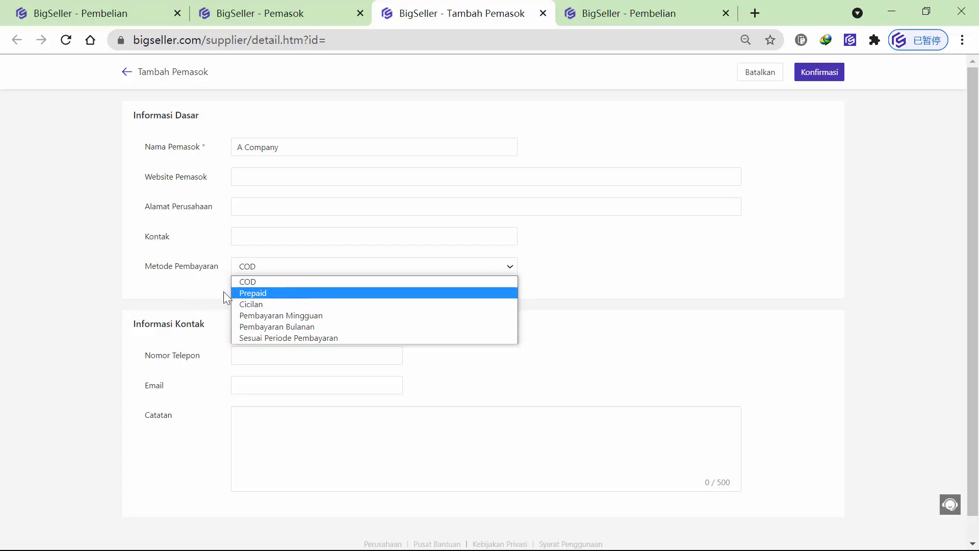
pyautogui.click(191, 302)
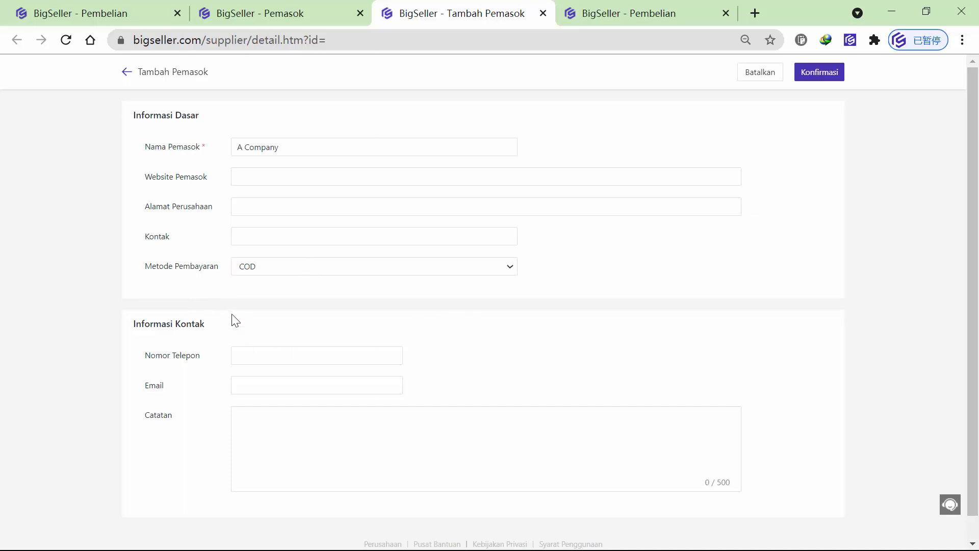
pyautogui.click(357, 433)
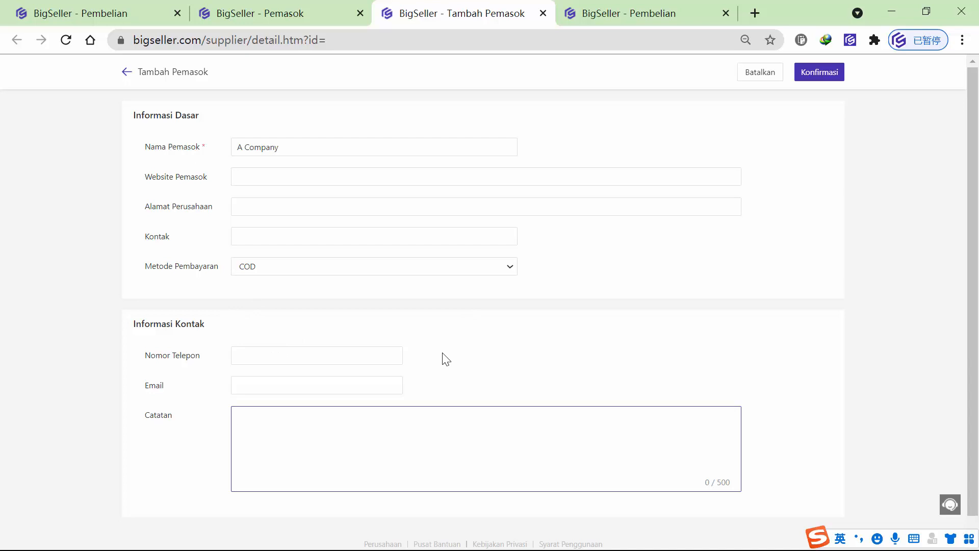
pyautogui.click(295, 328)
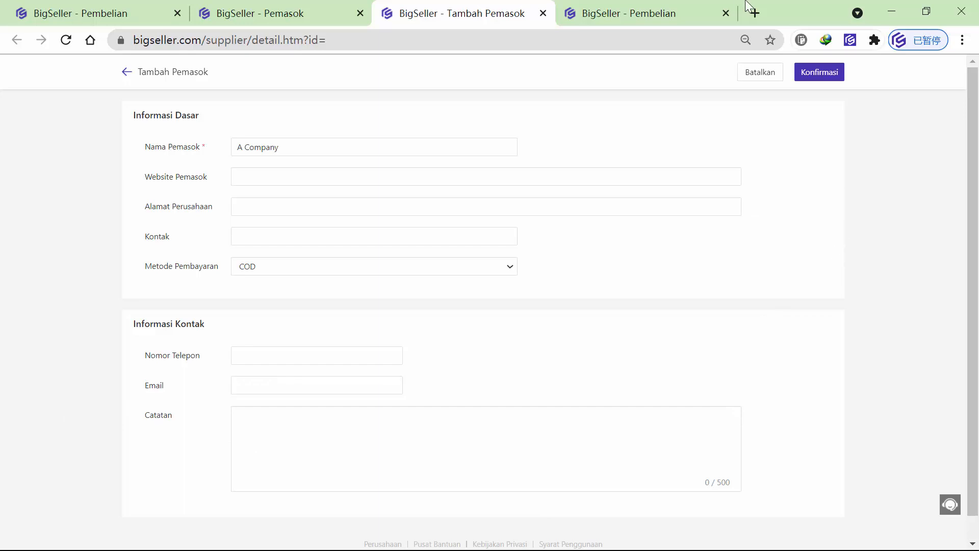
# Step: Examine the existing suppliers and their details in the supplier list (Daftar Pemasok)
pyautogui.click(281, 7)
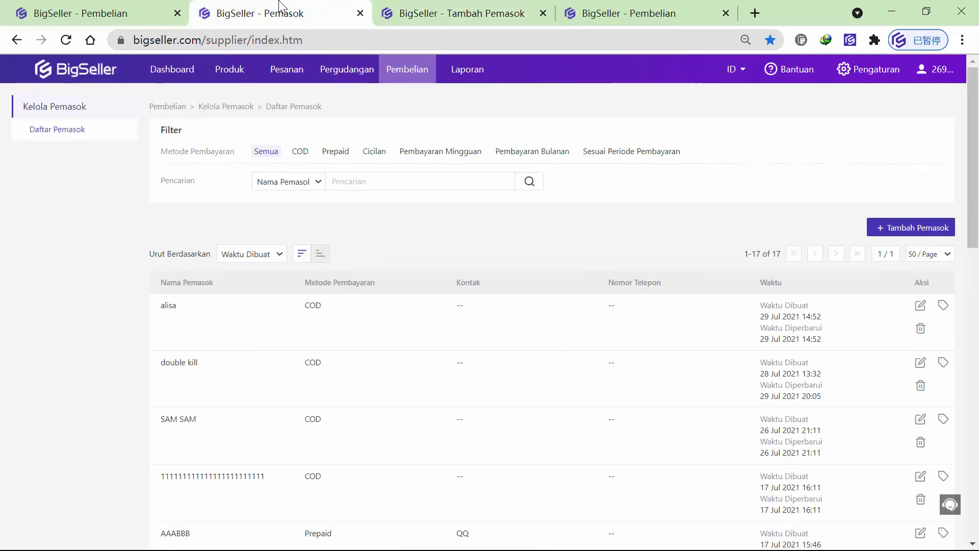
pyautogui.scroll(-2, 523, 250)
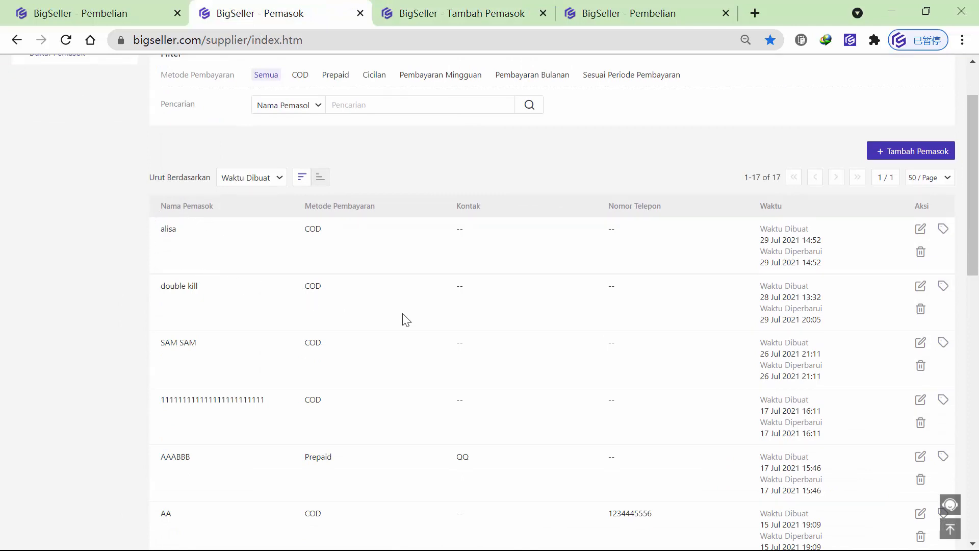
pyautogui.scroll(-2, 405, 320)
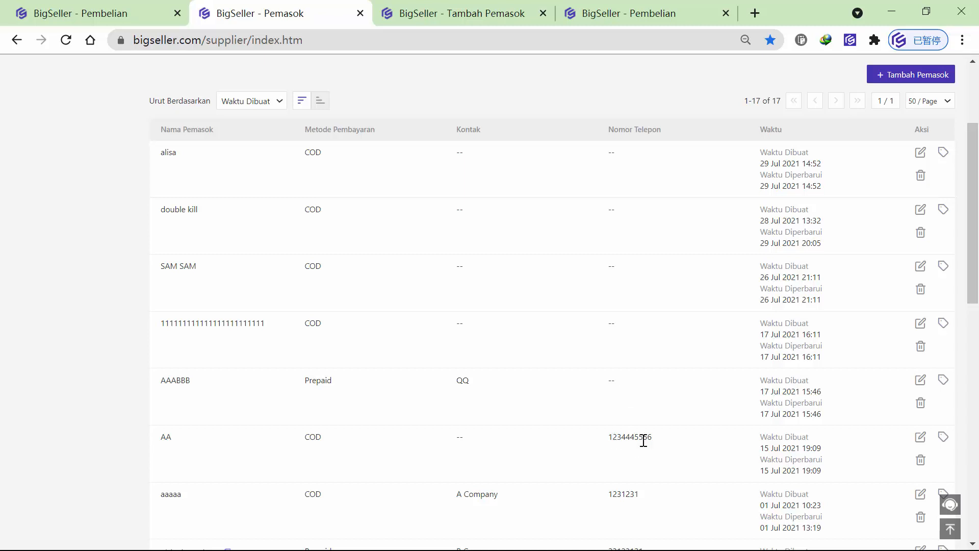
pyautogui.scroll(1, 595, 310)
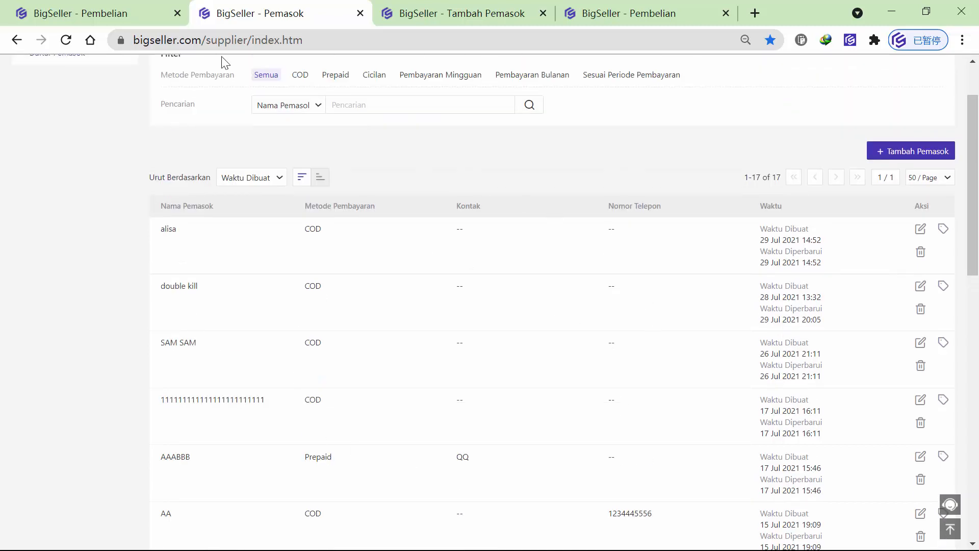
# Step: In the new purchase order form, select Ellie warehouse as the receiving warehouse and the supplier named with a string of ones
pyautogui.click(97, 8)
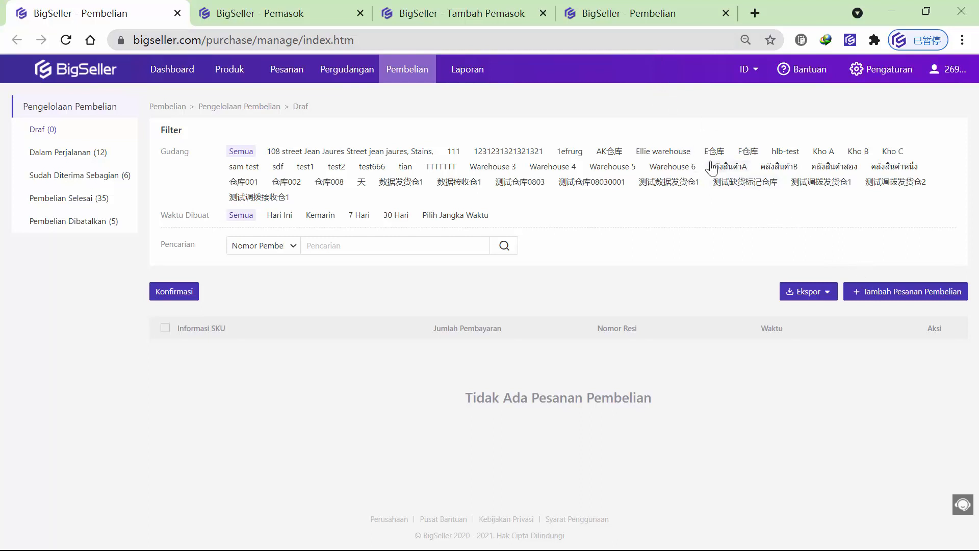
pyautogui.click(647, 15)
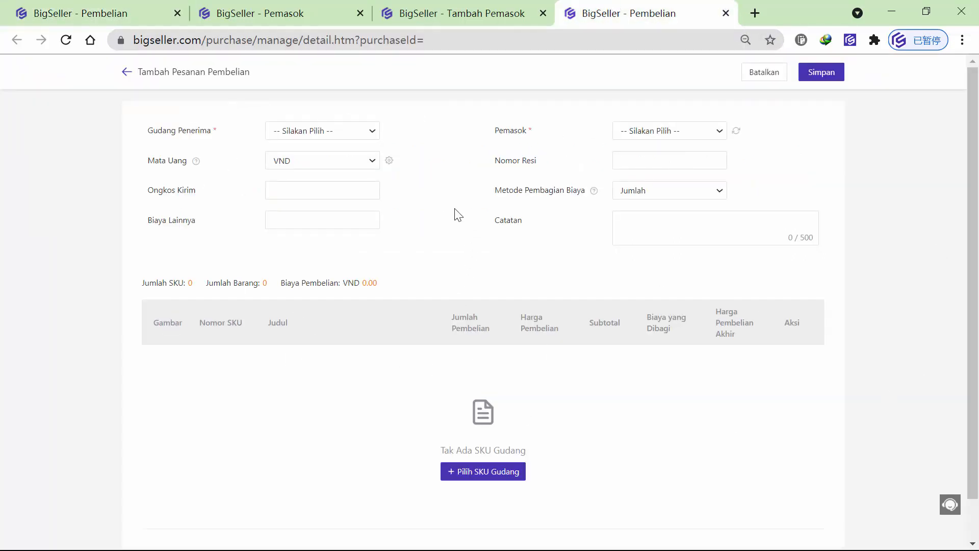
pyautogui.click(335, 133)
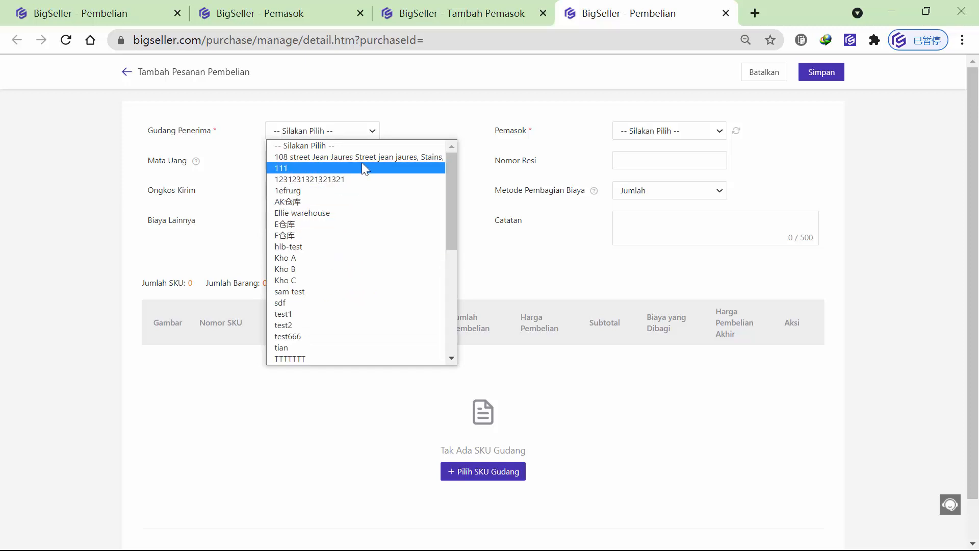
pyautogui.click(334, 218)
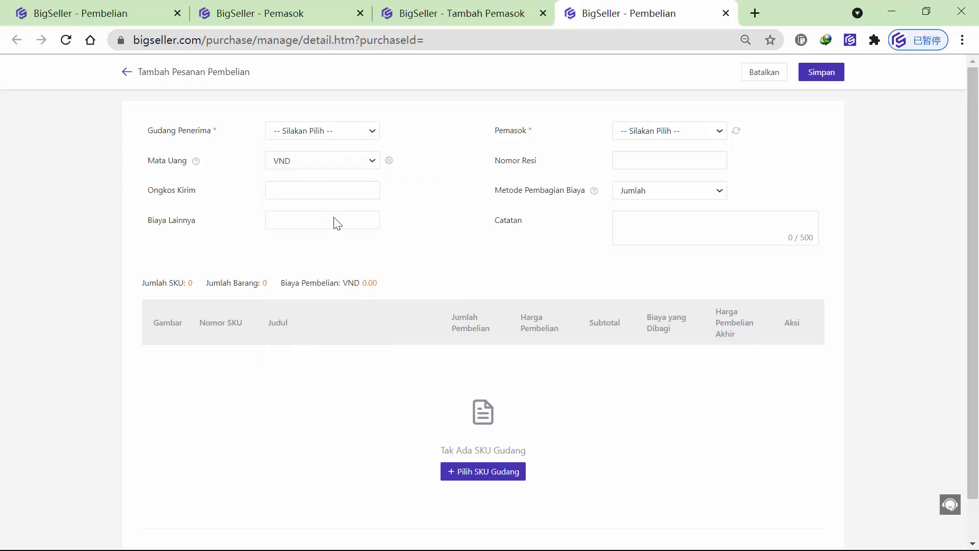
pyautogui.click(646, 135)
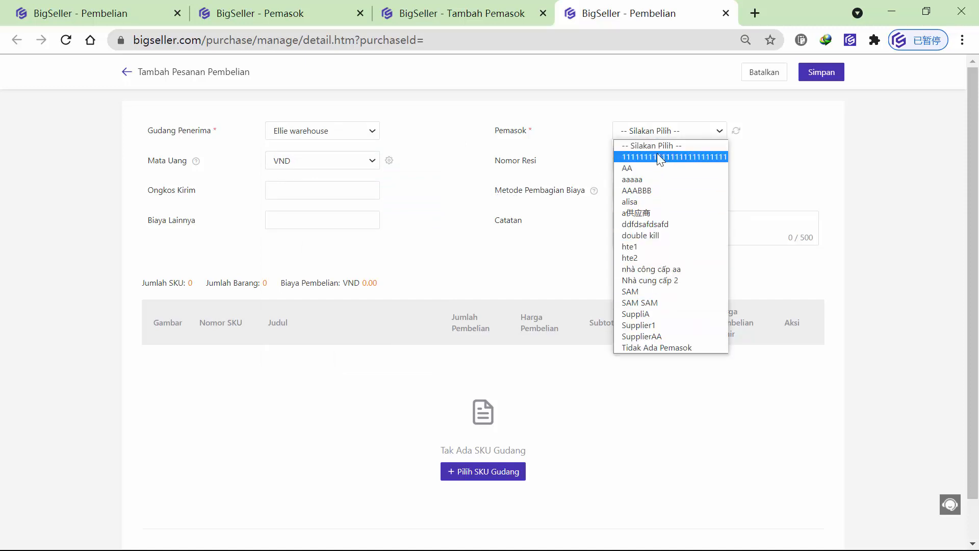
pyautogui.click(657, 156)
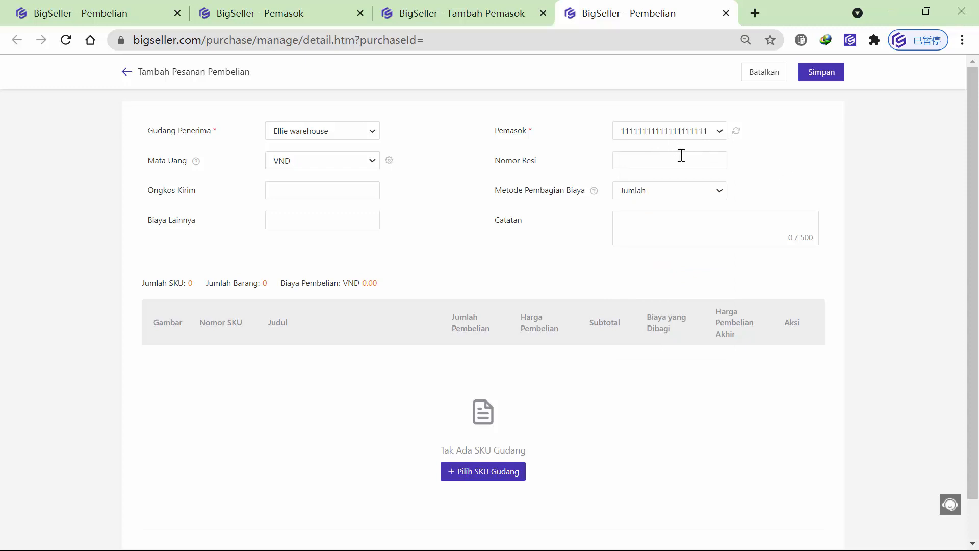
# Step: Set the purchase order's currency (Mata Uang) to IDR
pyautogui.click(681, 156)
pyautogui.click(739, 158)
pyautogui.click(341, 165)
pyautogui.click(314, 200)
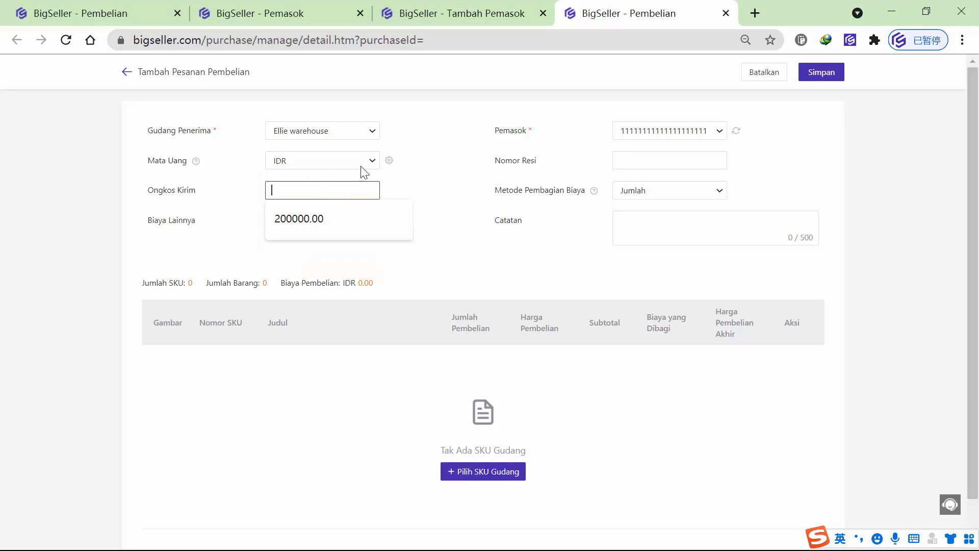
pyautogui.click(398, 173)
# Step: Examine the currency's exchange rate options, including the fixed rate (Gunakan Kurs Tetap), and the cost allocation method choices
pyautogui.doubleClick(390, 161)
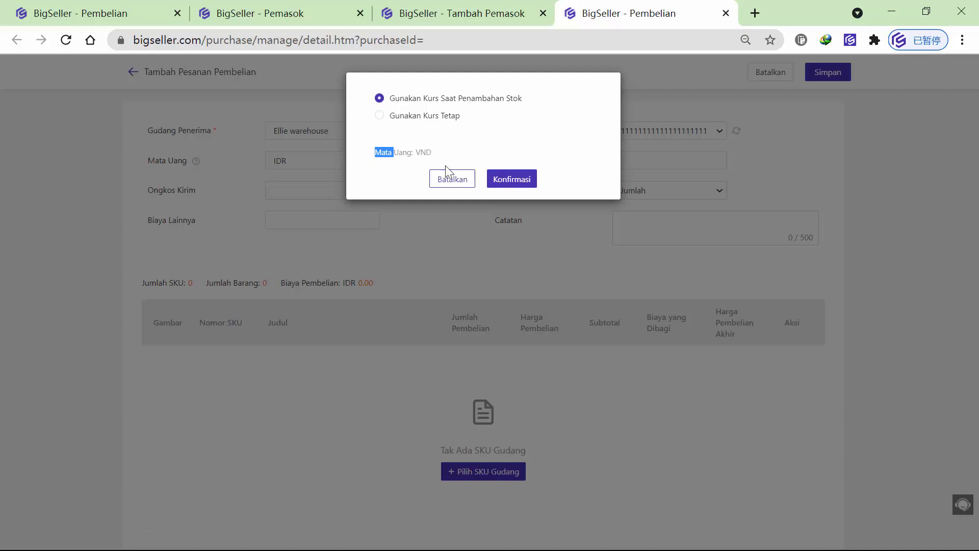
pyautogui.click(427, 117)
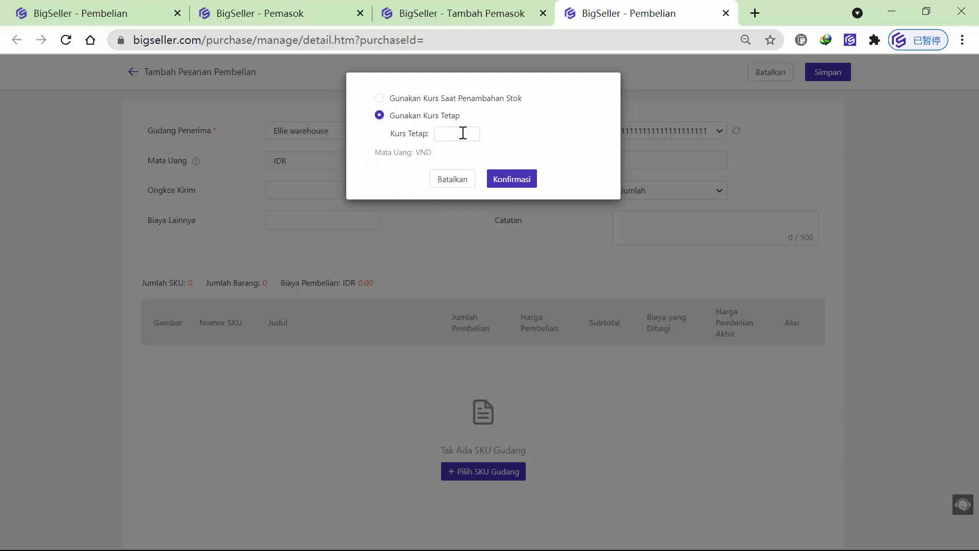
pyautogui.click(464, 179)
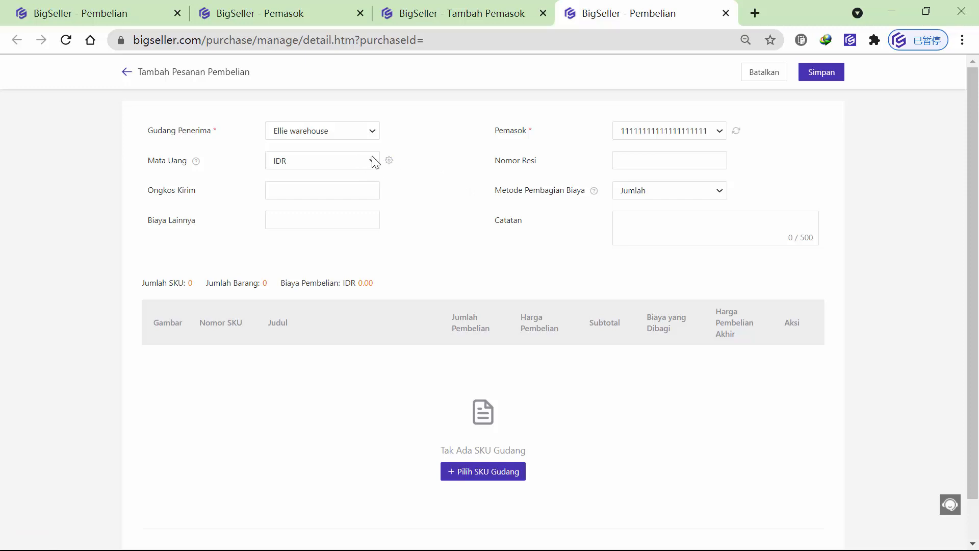
pyautogui.click(389, 161)
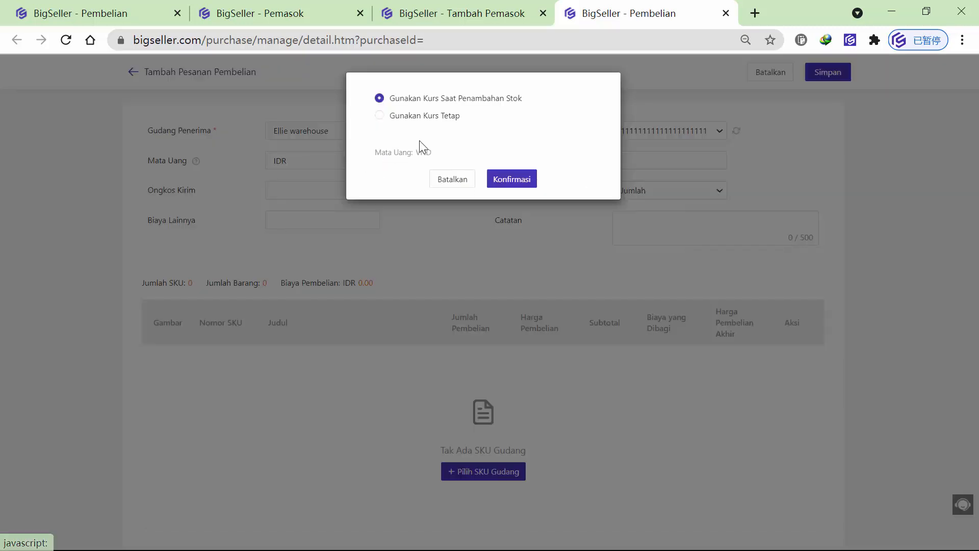
pyautogui.click(434, 179)
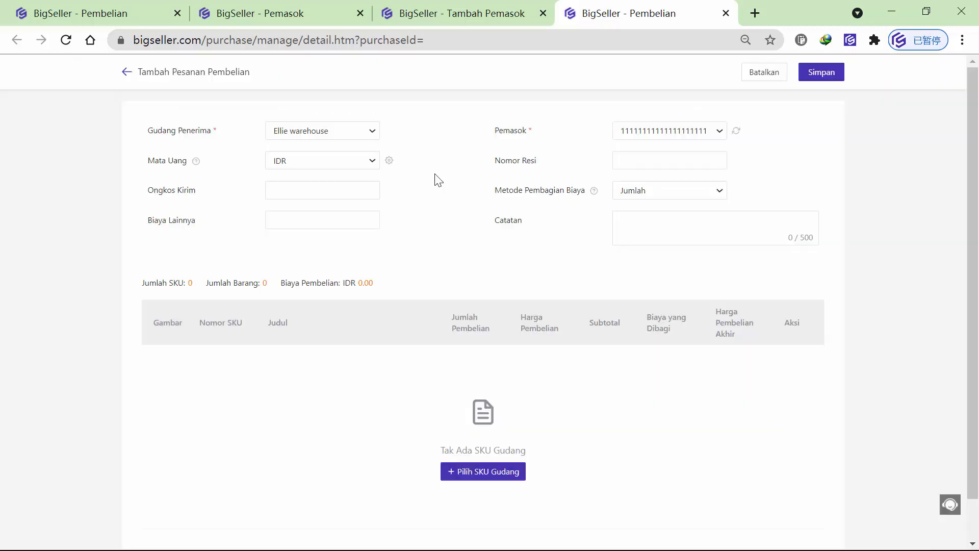
pyautogui.click(388, 162)
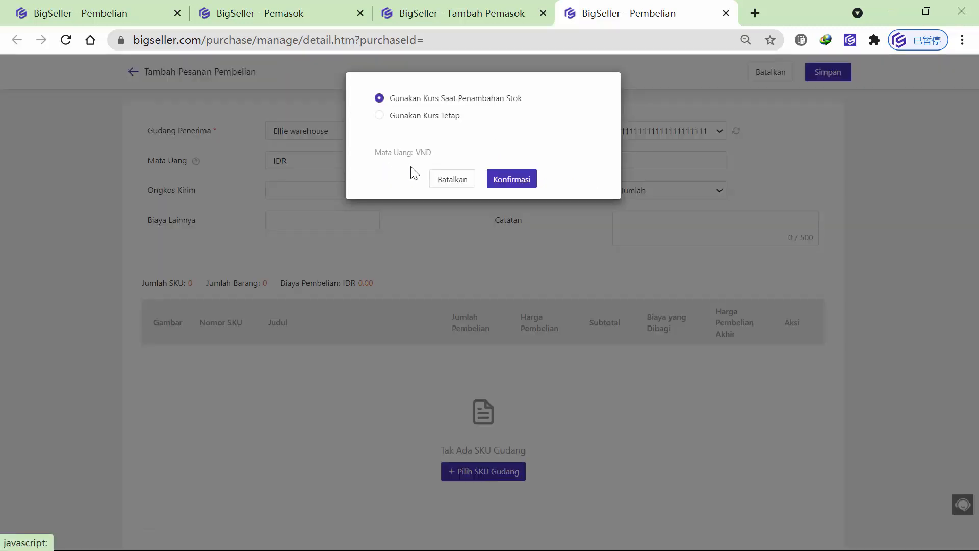
pyautogui.click(445, 179)
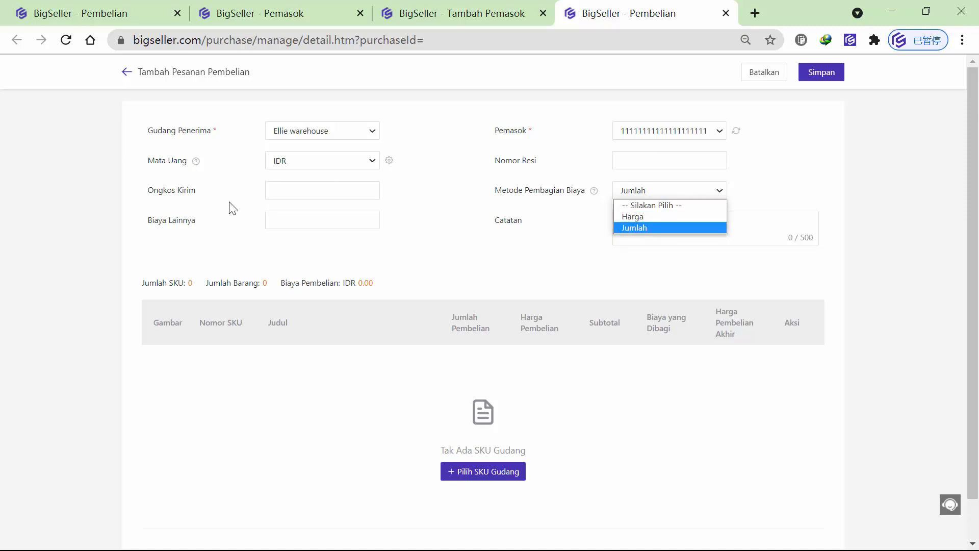
pyautogui.click(770, 200)
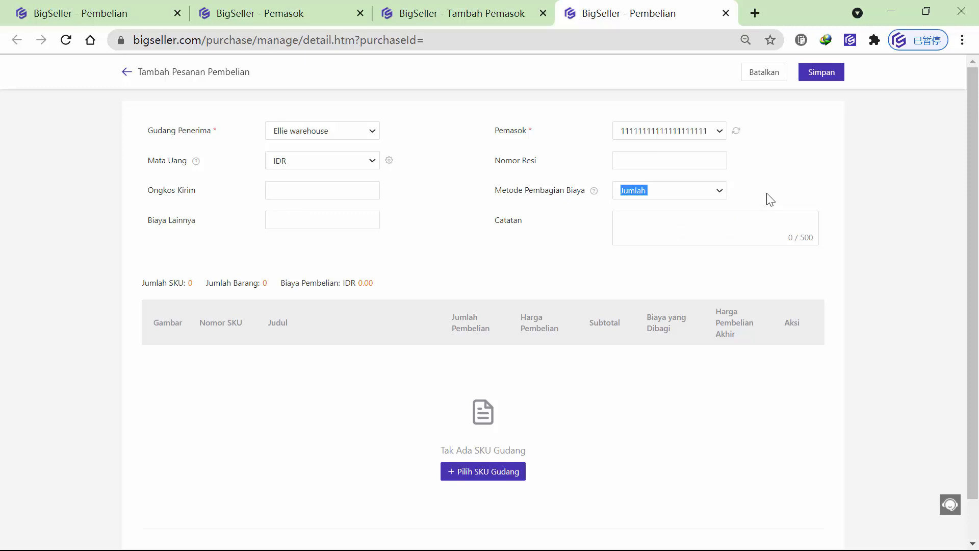
# Step: Add the PINK BAG PINK BAG product with SKU fh38 from the warehouse SKU list to the purchase order
pyautogui.click(488, 475)
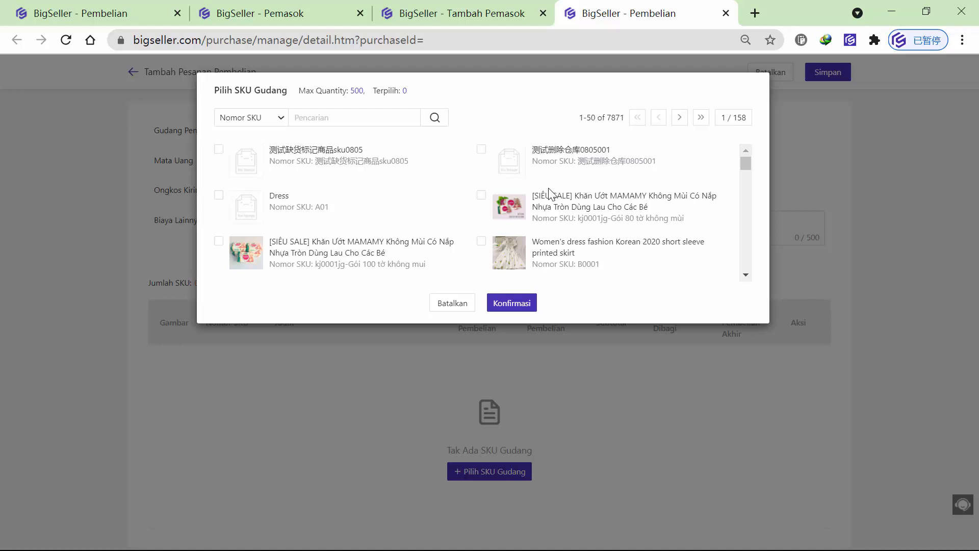
pyautogui.scroll(-8, 548, 204)
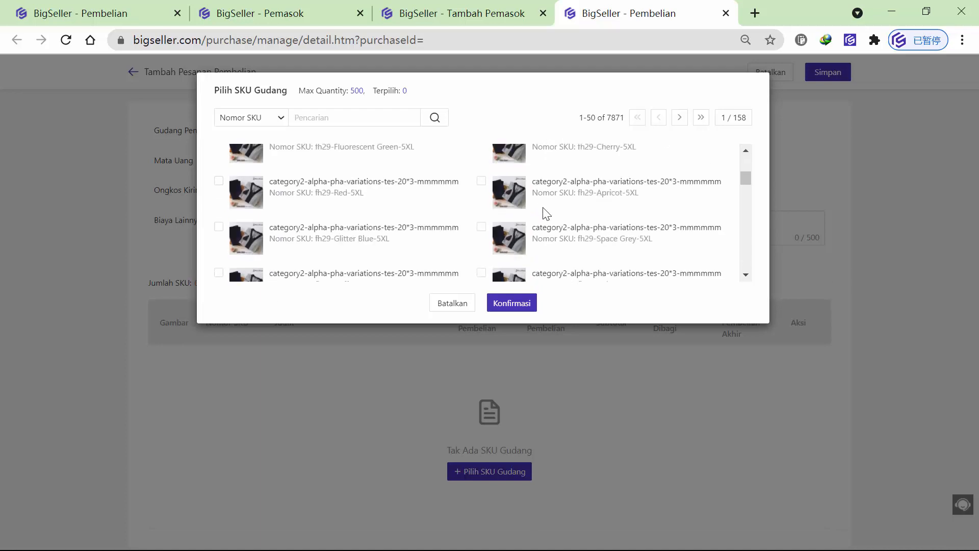
pyautogui.scroll(3, 543, 208)
pyautogui.scroll(-5, 542, 208)
pyautogui.scroll(3, 535, 204)
pyautogui.scroll(-8, 518, 195)
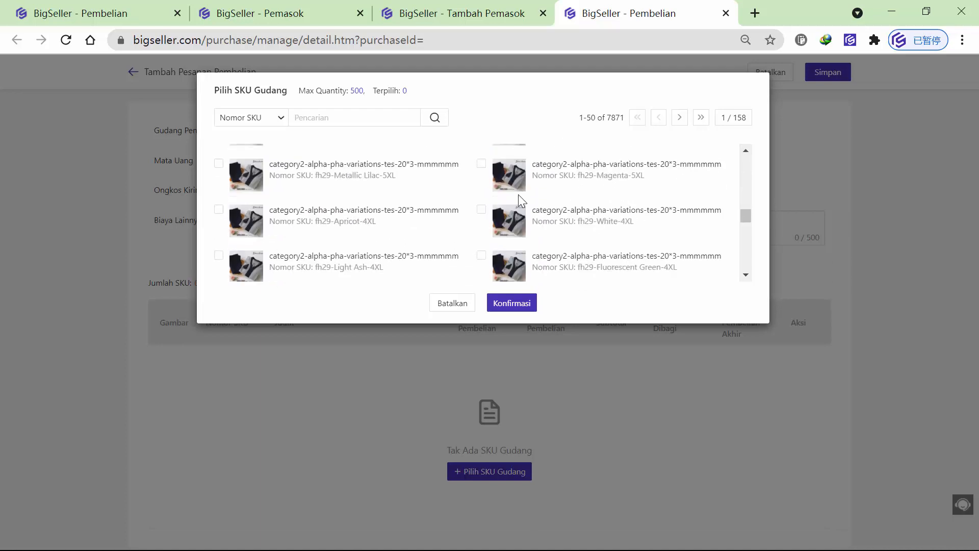
pyautogui.scroll(-10, 518, 194)
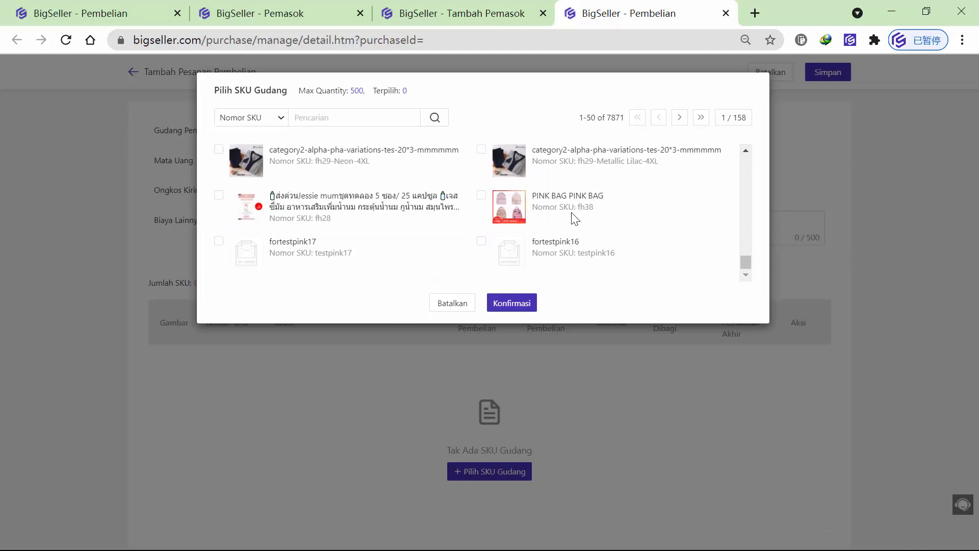
pyautogui.click(481, 196)
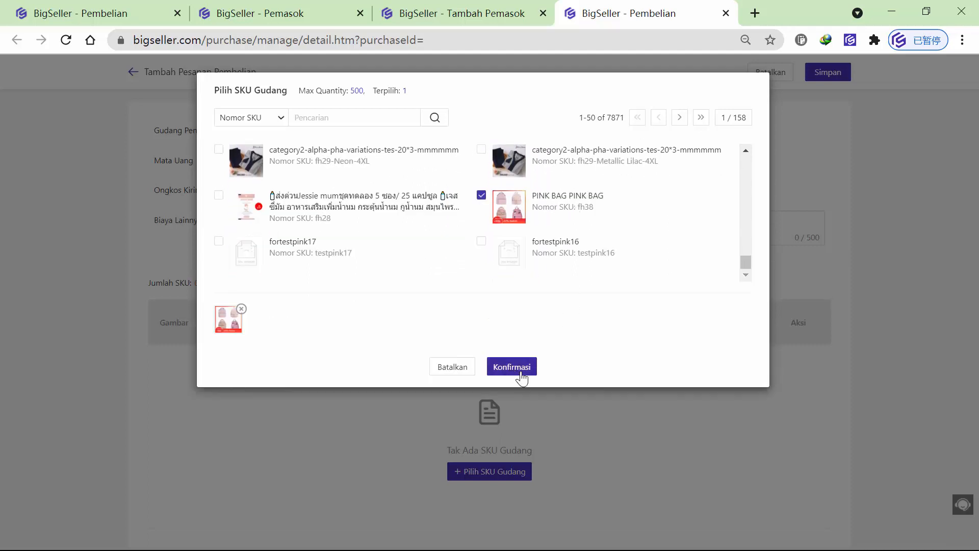
pyautogui.click(521, 374)
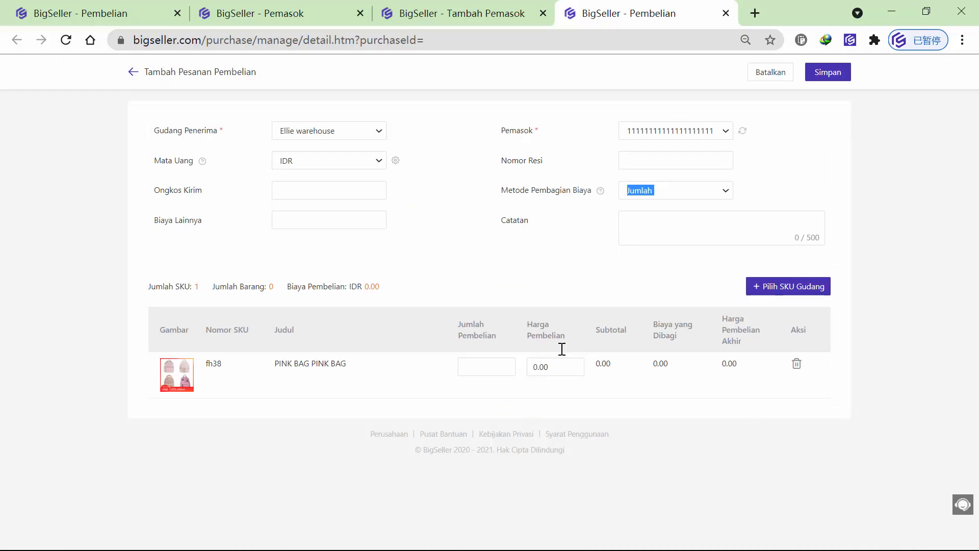
# Step: Set the purchase quantity (Jumlah Pembelian) of SKU fh38 to 100 and its purchase price (Harga Pembelian) to 25000
pyautogui.click(497, 360)
pyautogui.write('100')
pyautogui.doubleClick(549, 367)
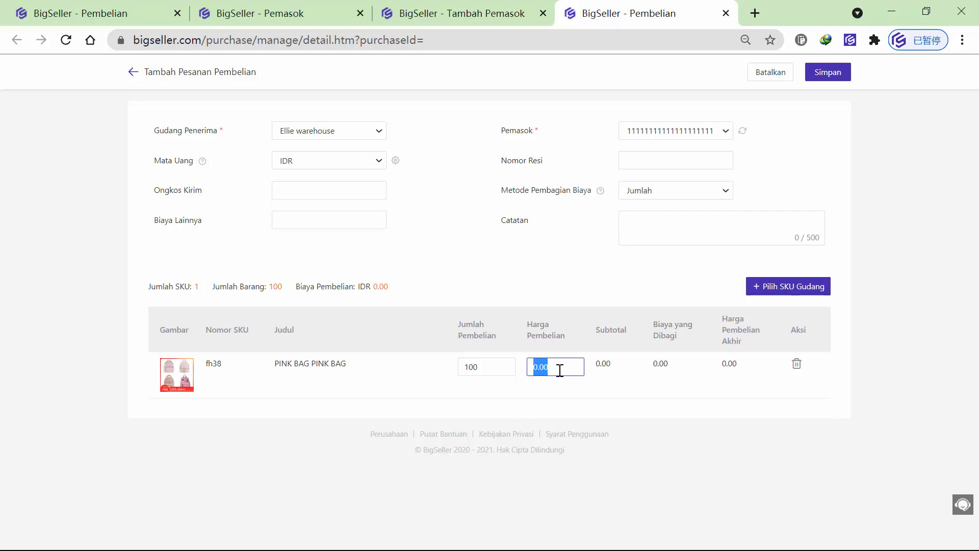
pyautogui.write('25000')
pyautogui.click(706, 404)
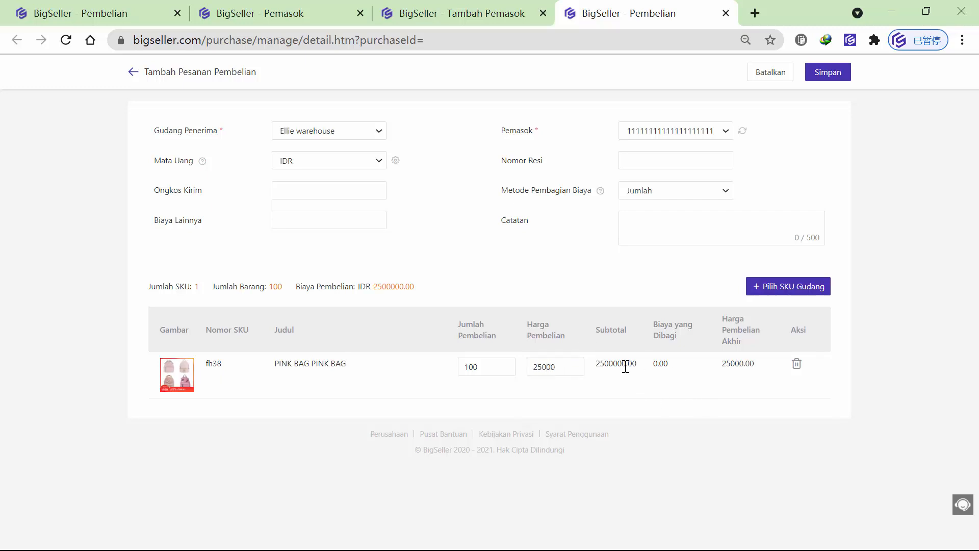
pyautogui.moveTo(625, 364); pyautogui.dragTo(615, 363)
pyautogui.doubleClick(614, 364)
pyautogui.click(787, 403)
# Step: Set the purchase order's shipping cost (Ongkos Kirim) to 50000
pyautogui.click(314, 196)
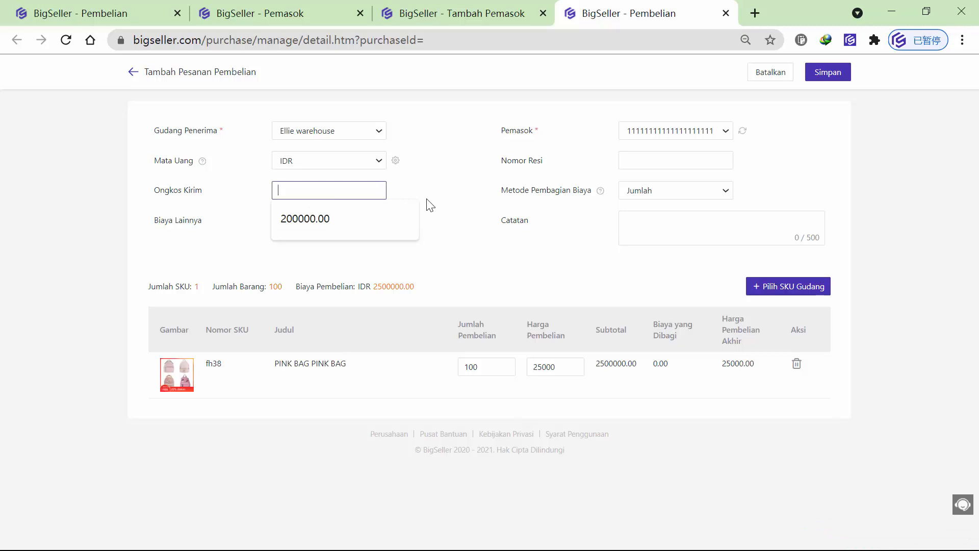
pyautogui.write('100')
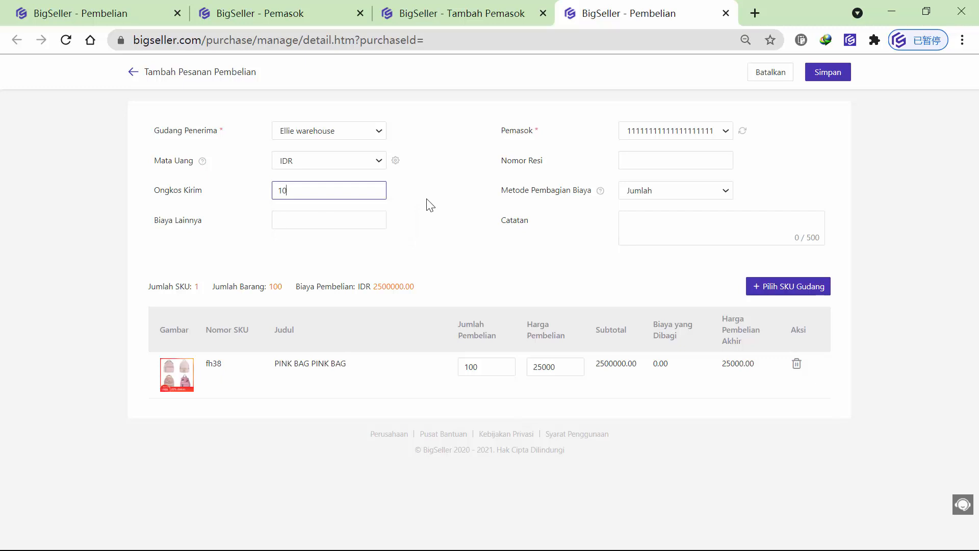
pyautogui.press('BackSpace')
pyautogui.press('BackSpace')
pyautogui.write('50000')
pyautogui.click(421, 212)
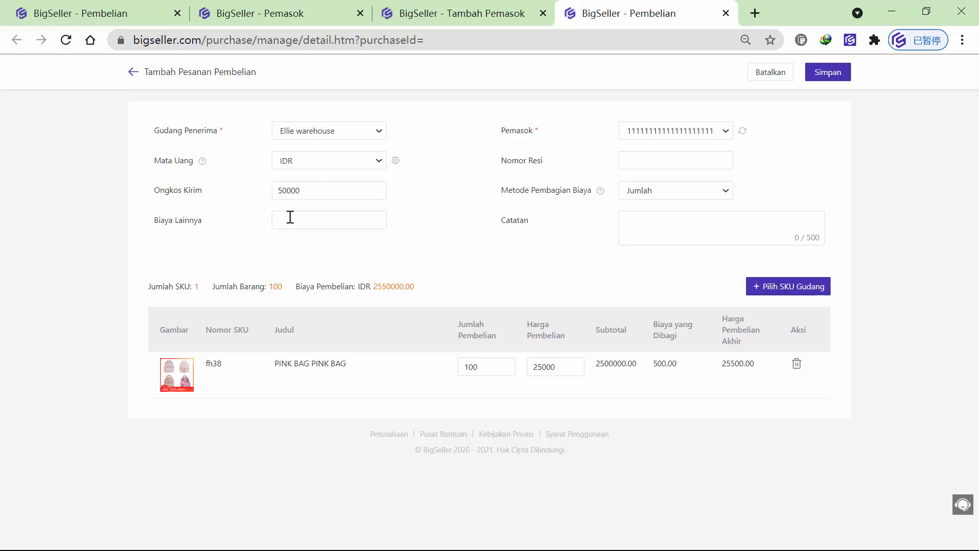
# Step: Set the purchase order's other costs (Biaya Lainnya) to 50000
pyautogui.click(311, 214)
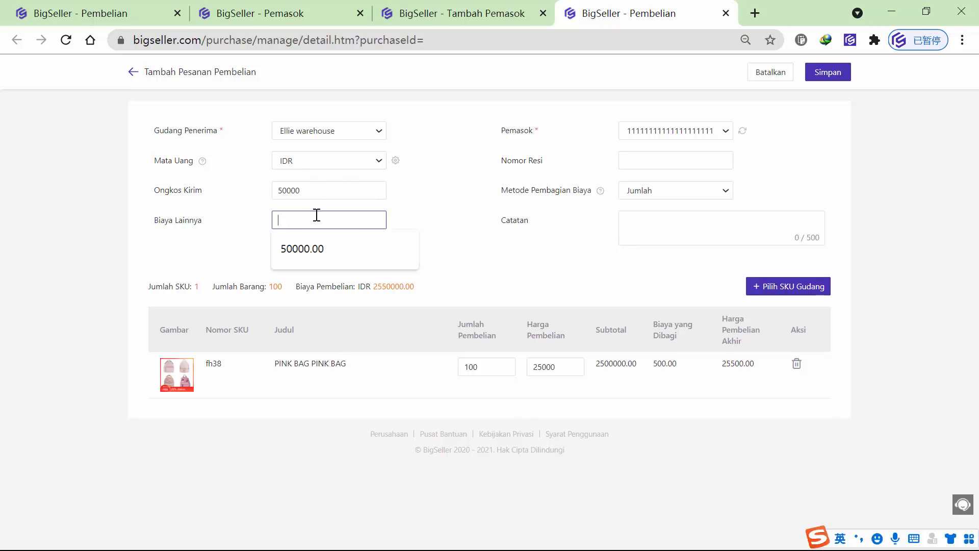
pyautogui.click(352, 226)
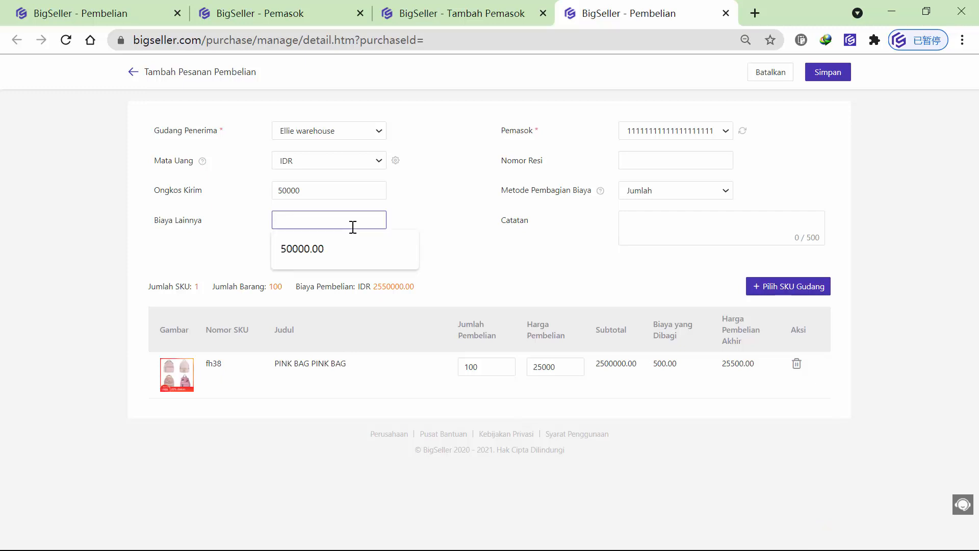
pyautogui.write('50000')
pyautogui.click(421, 207)
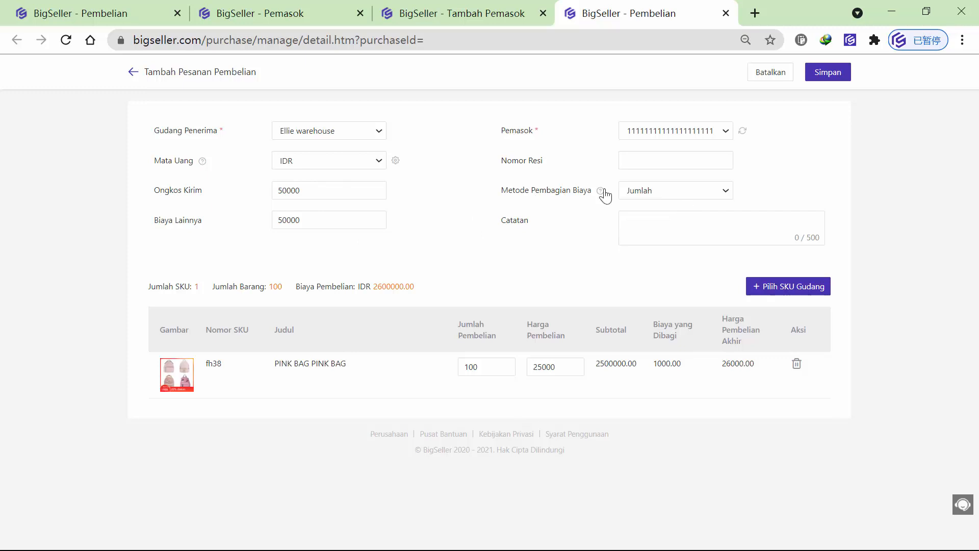
# Step: Choose Jumlah as the cost allocation method (Metode Pembagian Biaya) and save the purchase order
pyautogui.click(641, 190)
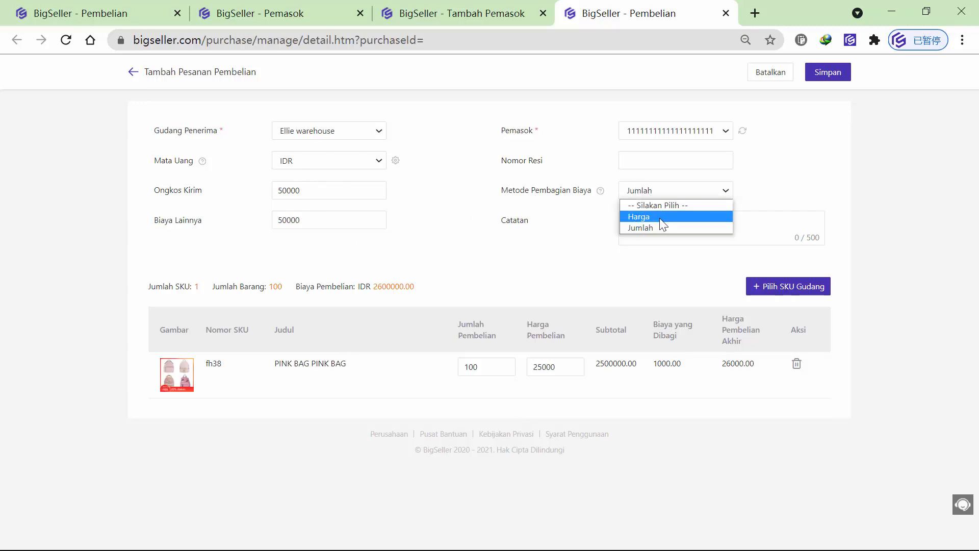
pyautogui.click(658, 227)
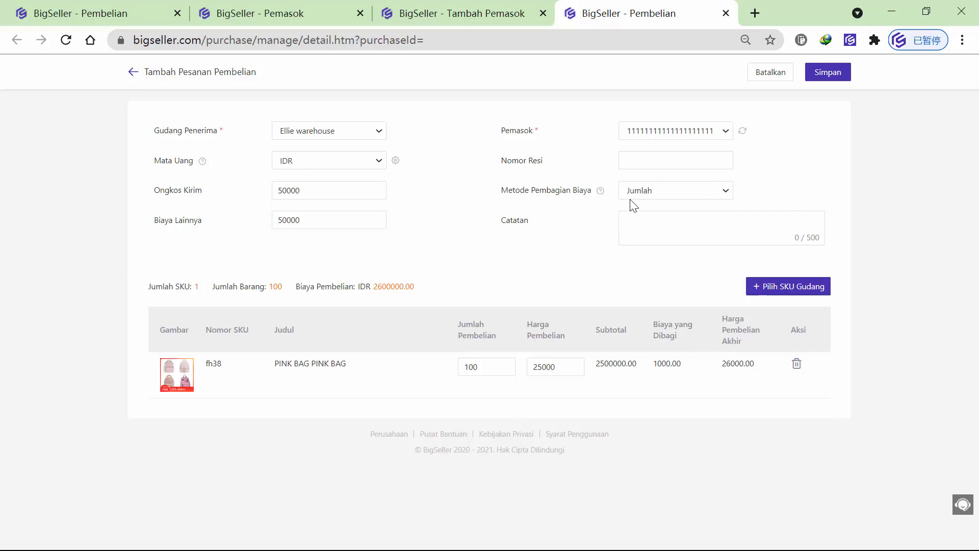
pyautogui.click(838, 73)
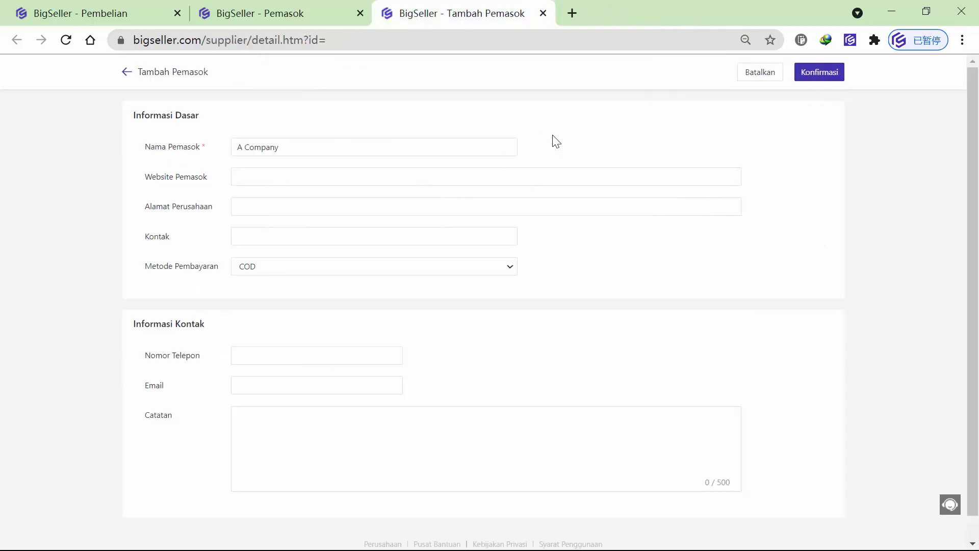
# Step: Return to purchase management and refresh the list of draft purchase orders (Draf)
pyautogui.click(88, 10)
pyautogui.moveTo(256, 80)
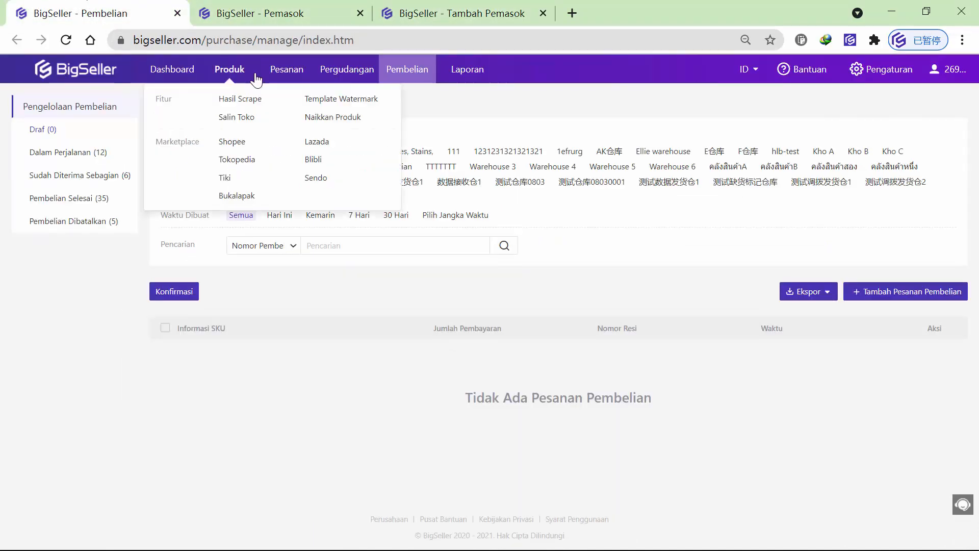
pyautogui.click(72, 132)
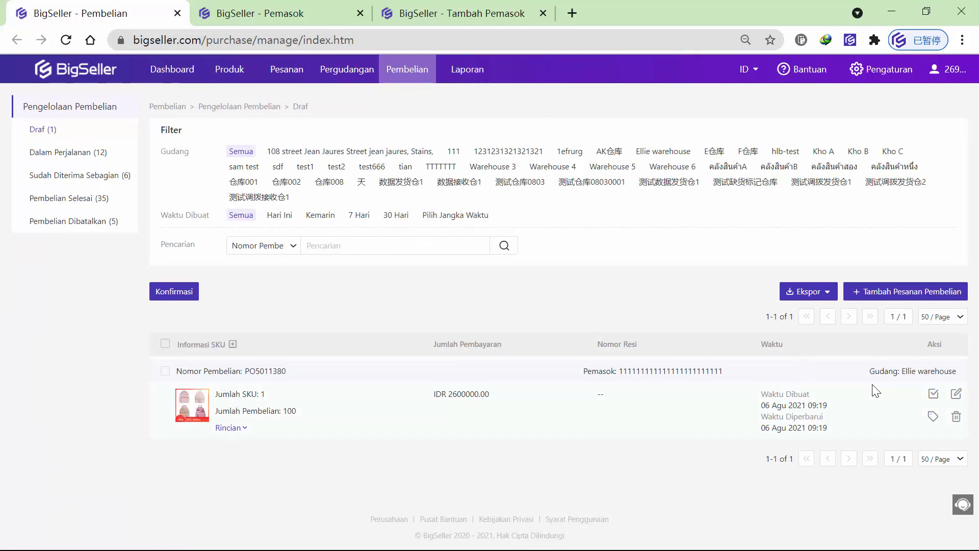
# Step: Open the draft Ellie warehouse purchase order for editing, review its details and leave the form without saving
pyautogui.click(955, 395)
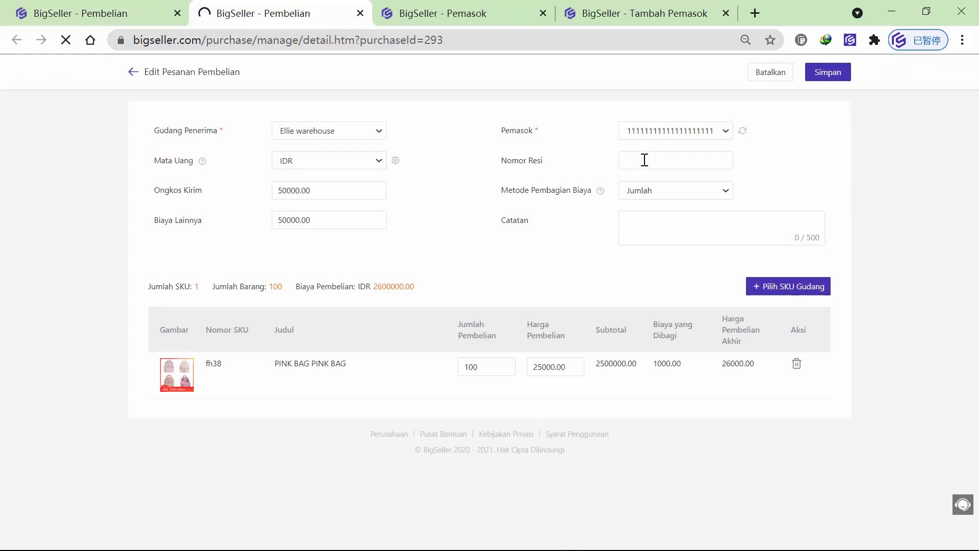
pyautogui.click(751, 73)
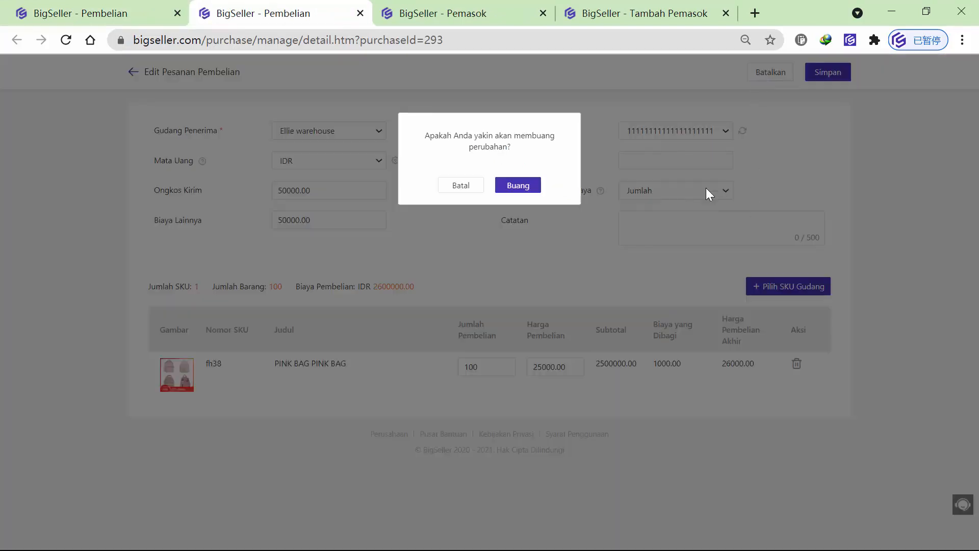
pyautogui.click(531, 194)
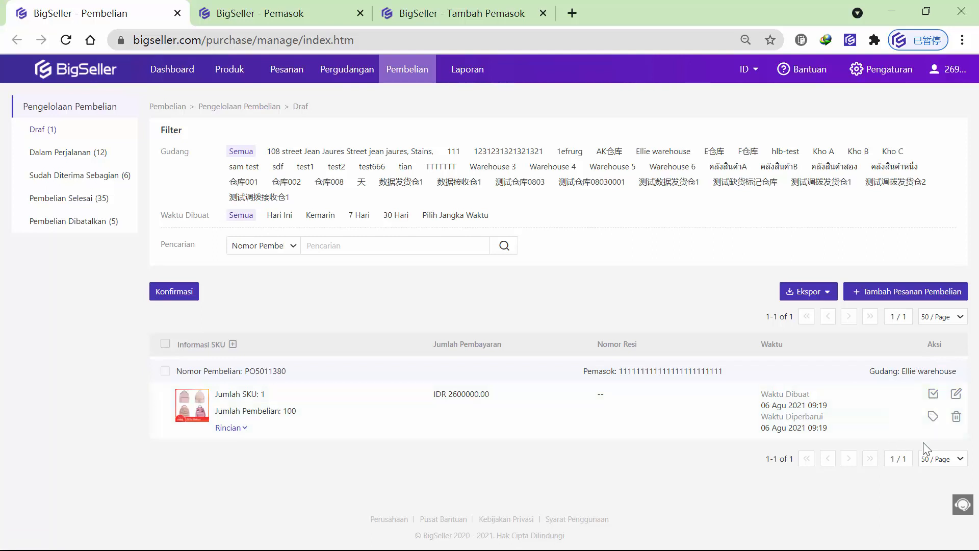
# Step: Confirm the draft Ellie warehouse purchase order and show the in-transit orders (Dalam Perjalanan)
pyautogui.click(933, 396)
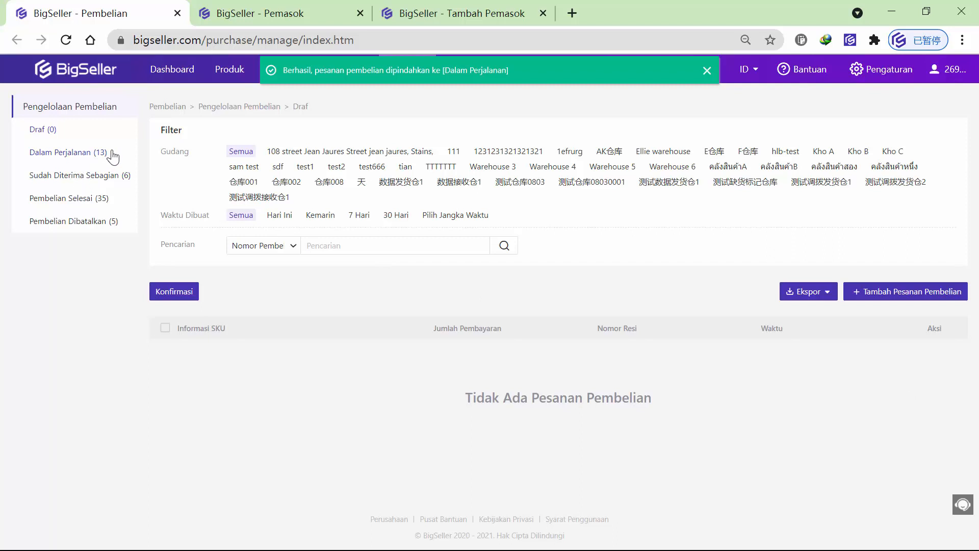
pyautogui.click(112, 155)
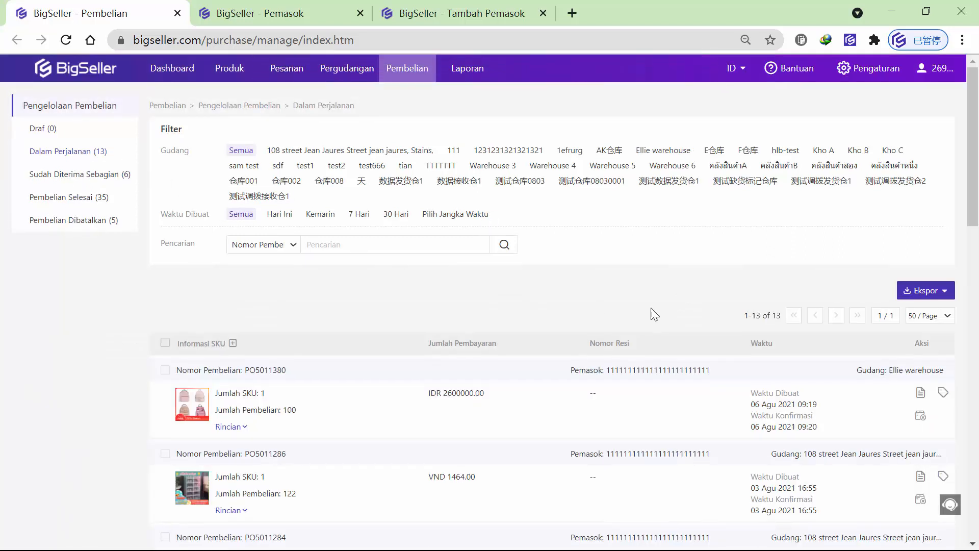
pyautogui.scroll(-2, 708, 285)
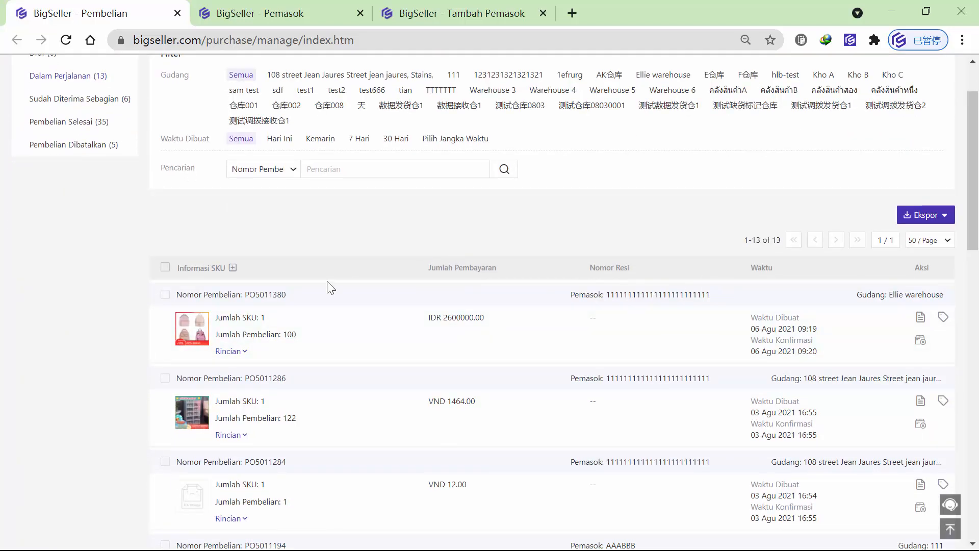
# Step: View the details of the in-transit Ellie warehouse purchase order and return to the order list
pyautogui.click(921, 316)
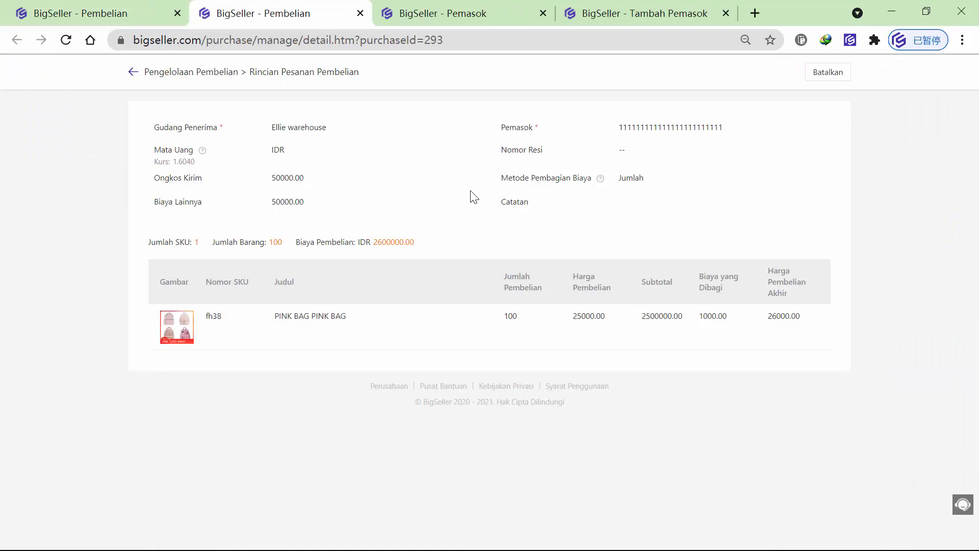
pyautogui.click(841, 79)
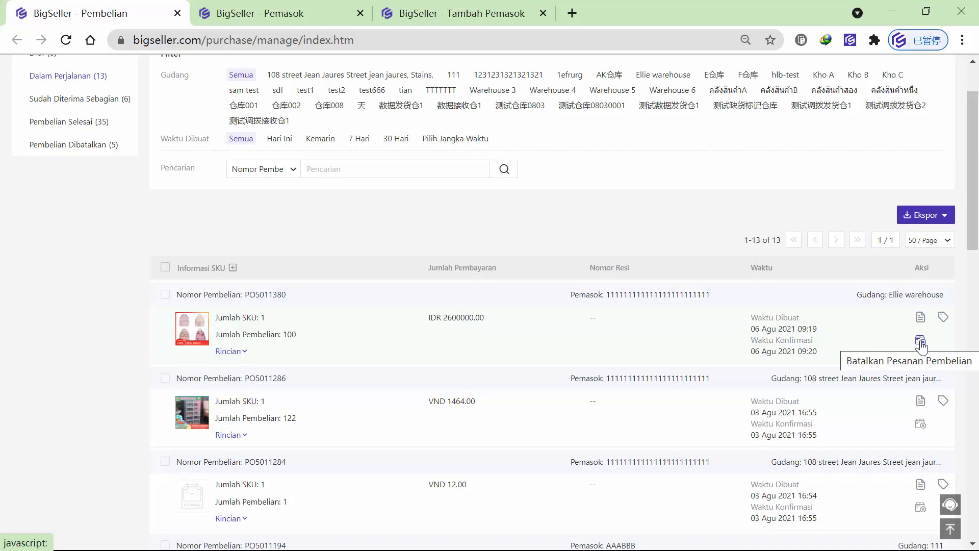
pyautogui.scroll(2, 917, 342)
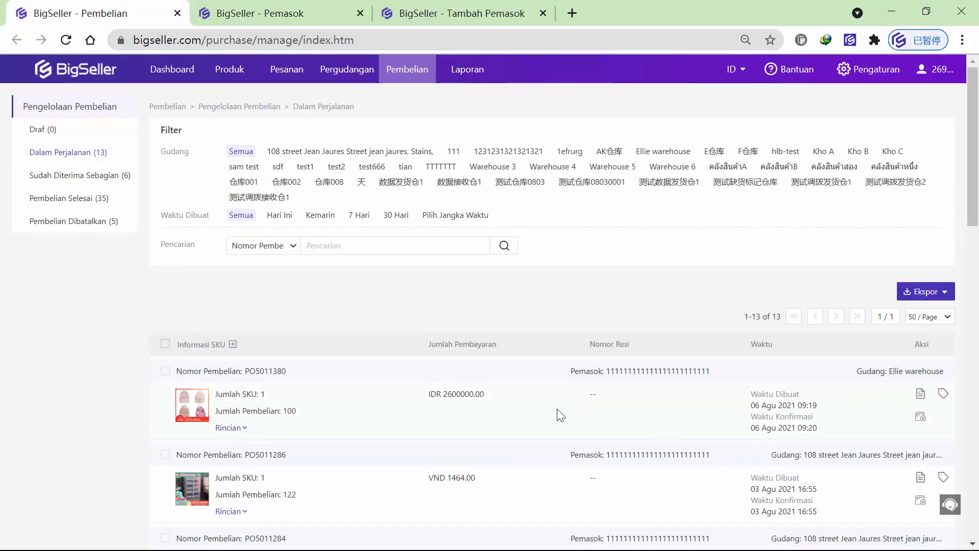
# Step: View the partially received orders (Sudah Diterima Sebagian), and open the warehouse's purchase receiving list (Penerimaan Pembelian Barang)
pyautogui.click(88, 174)
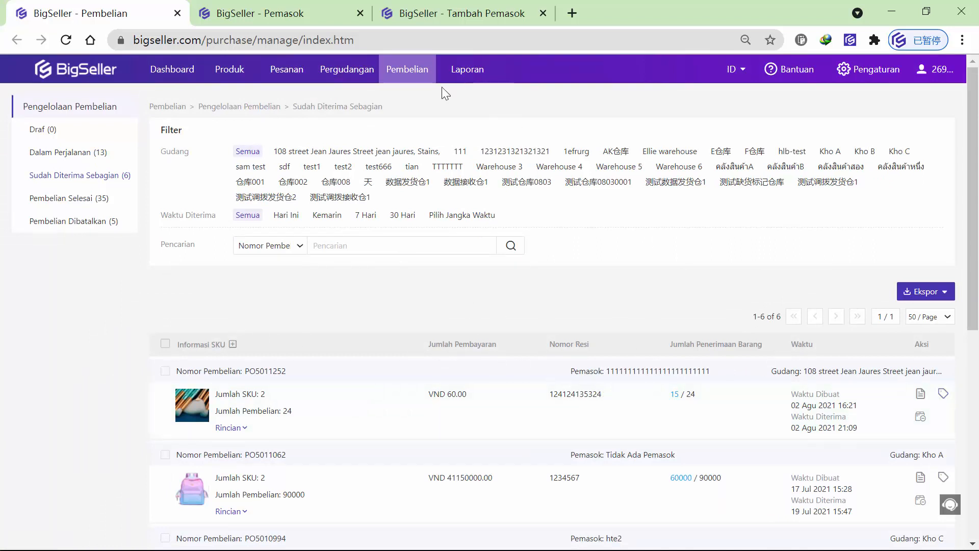
pyautogui.moveTo(334, 74)
pyautogui.click(468, 233)
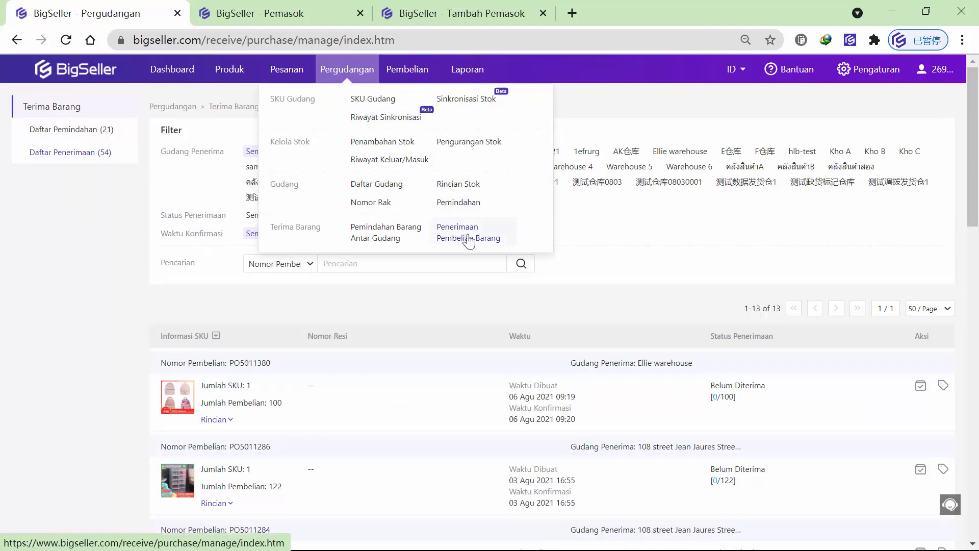
pyautogui.moveTo(355, 72)
pyautogui.moveTo(411, 76)
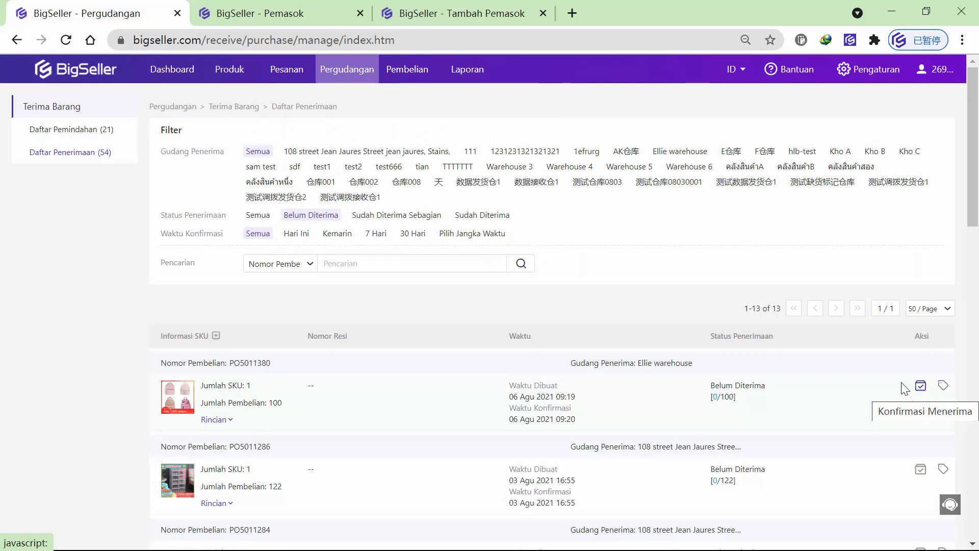
# Step: Expand the SKU details (Rincian) of the first three unreceived purchase orders and examine the receiving list
pyautogui.click(219, 421)
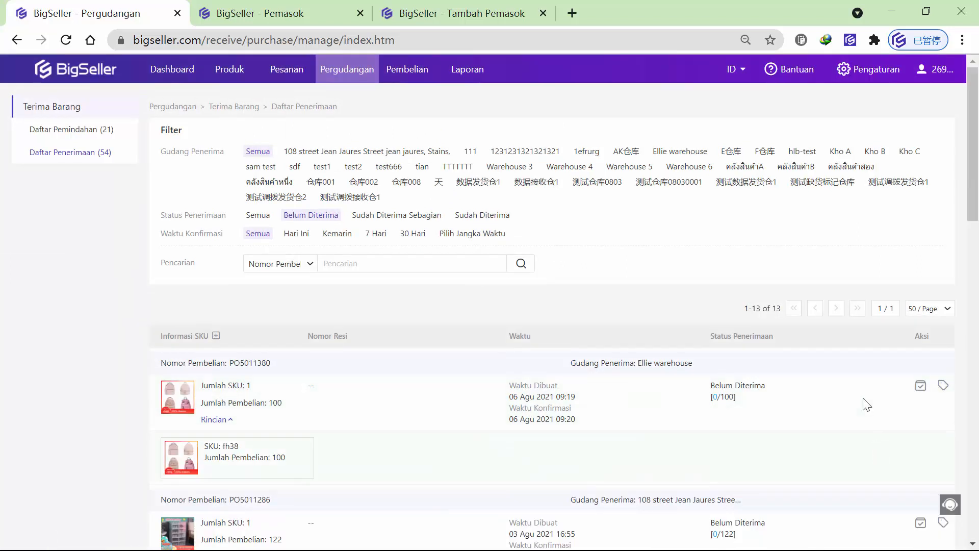
pyautogui.scroll(-2, 786, 426)
pyautogui.scroll(-2, 250, 377)
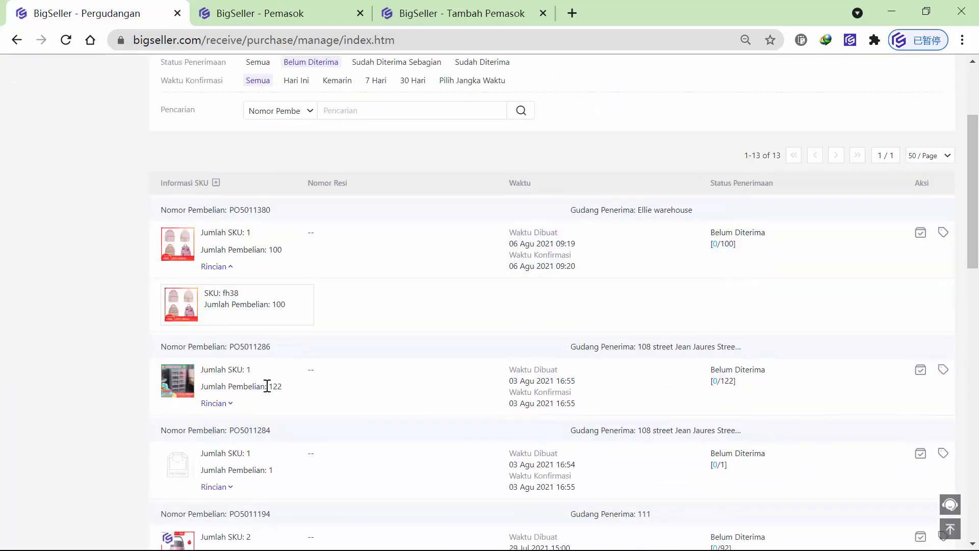
pyautogui.click(224, 404)
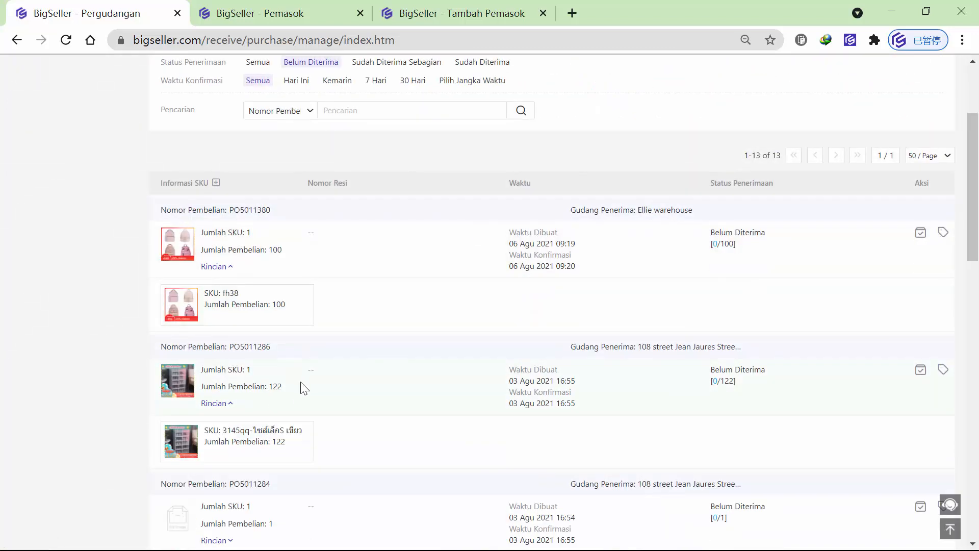
pyautogui.scroll(-2, 229, 451)
pyautogui.click(220, 465)
pyautogui.scroll(-6, 239, 449)
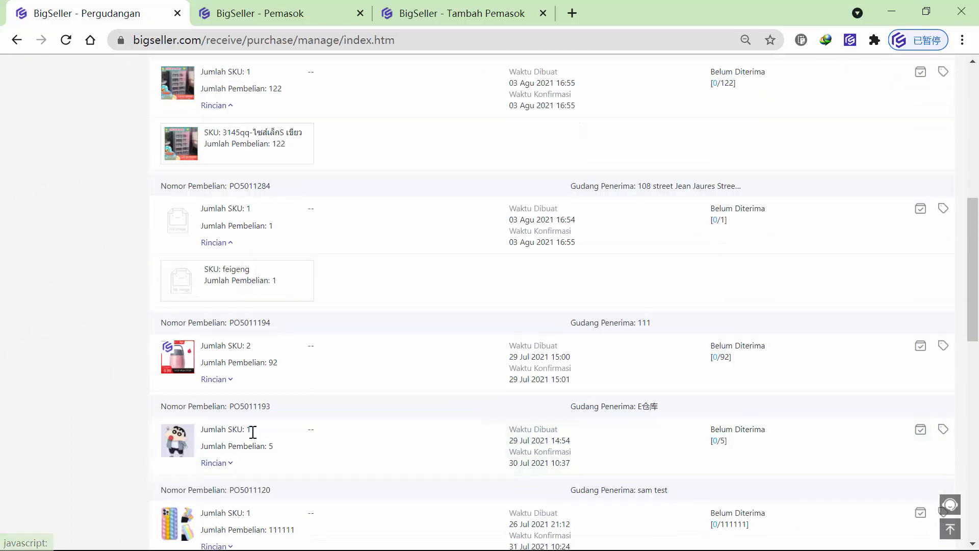
# Step: Expand the SKU details (Rincian) of the unreceived purchase order for warehouse 111
pyautogui.click(224, 372)
pyautogui.scroll(-4, 265, 375)
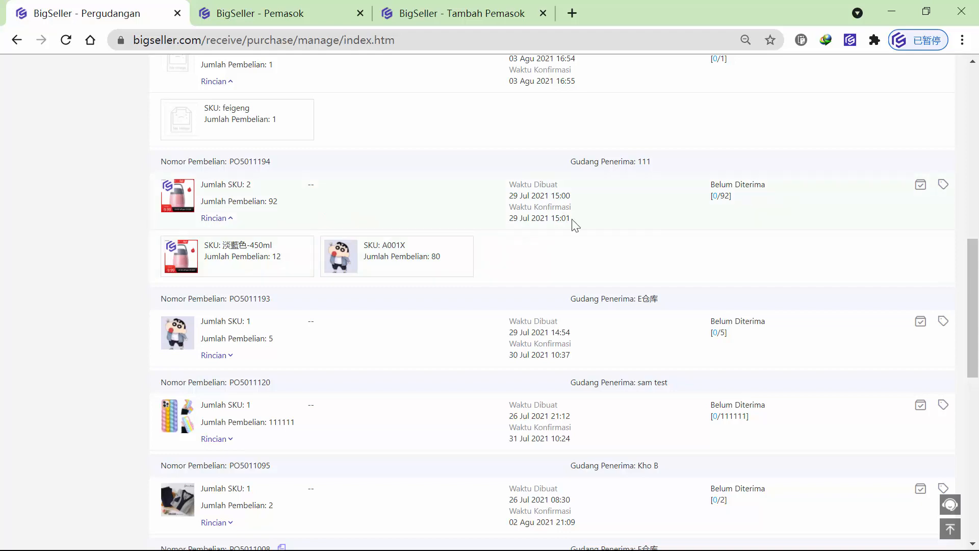
# Step: Open the goods receipt for the Ellie warehouse purchase order and set the received quantity of SKU fh38 to 50
pyautogui.scroll(15, 578, 226)
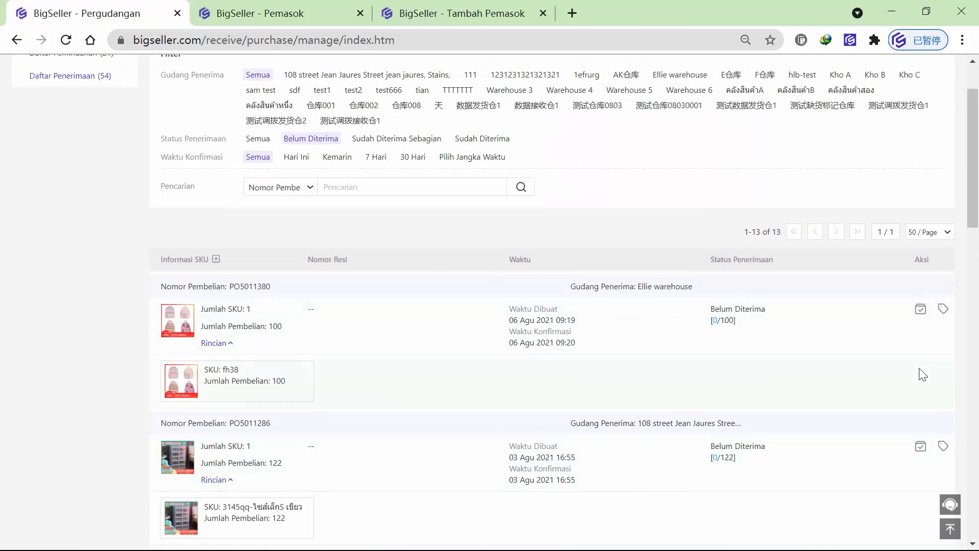
pyautogui.click(920, 310)
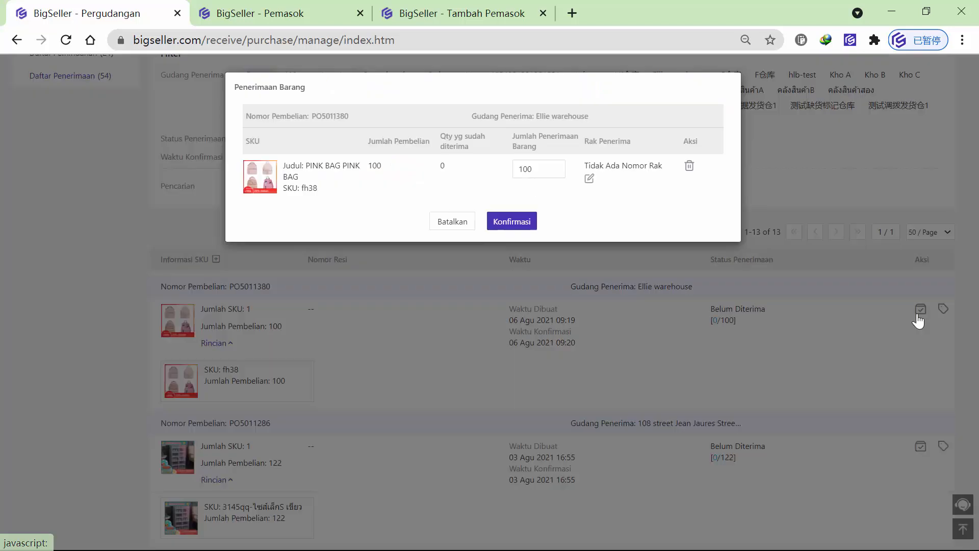
pyautogui.doubleClick(545, 170)
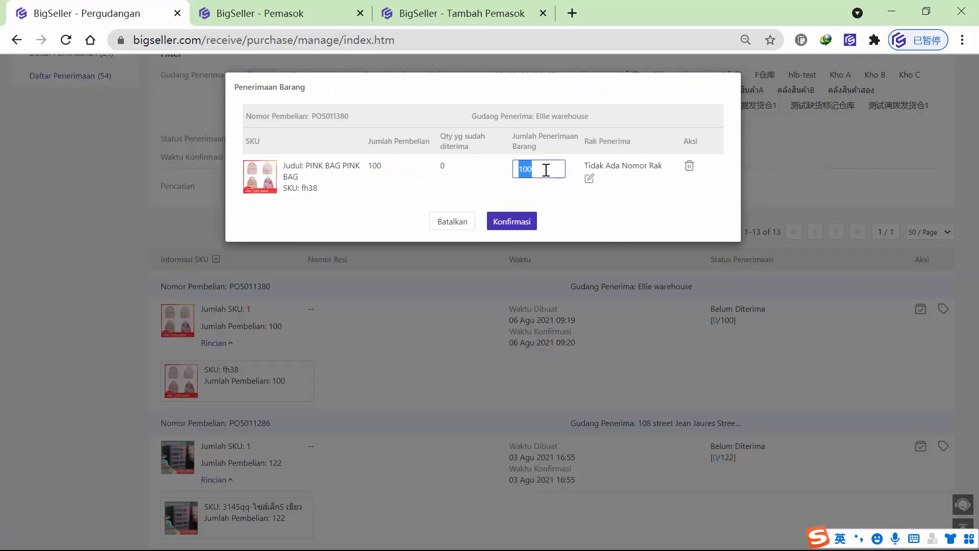
pyautogui.write('50')
# Step: View the rack number settings (Atur Nomor Rak) for SKU fh38 and return to the goods receipt without assigning a rack
pyautogui.click(589, 179)
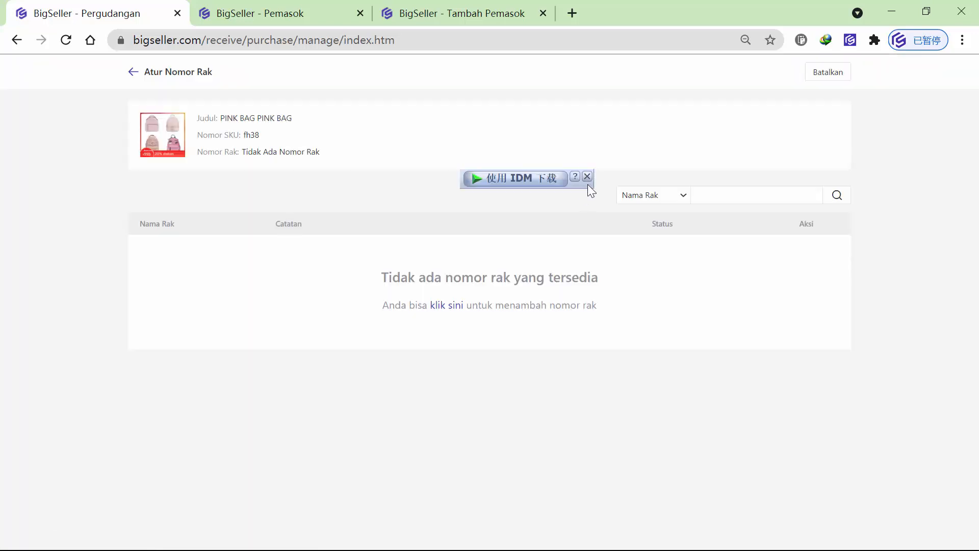
pyautogui.click(588, 178)
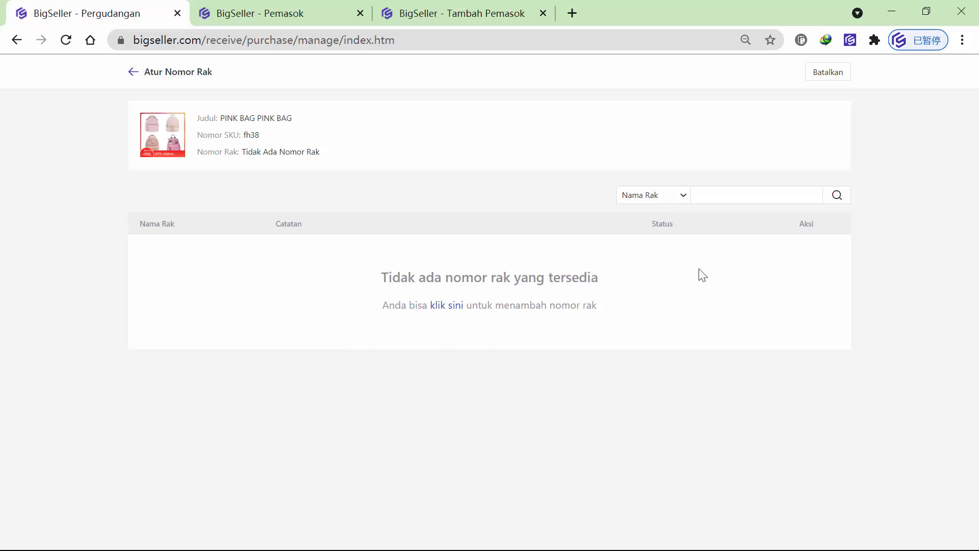
pyautogui.click(136, 74)
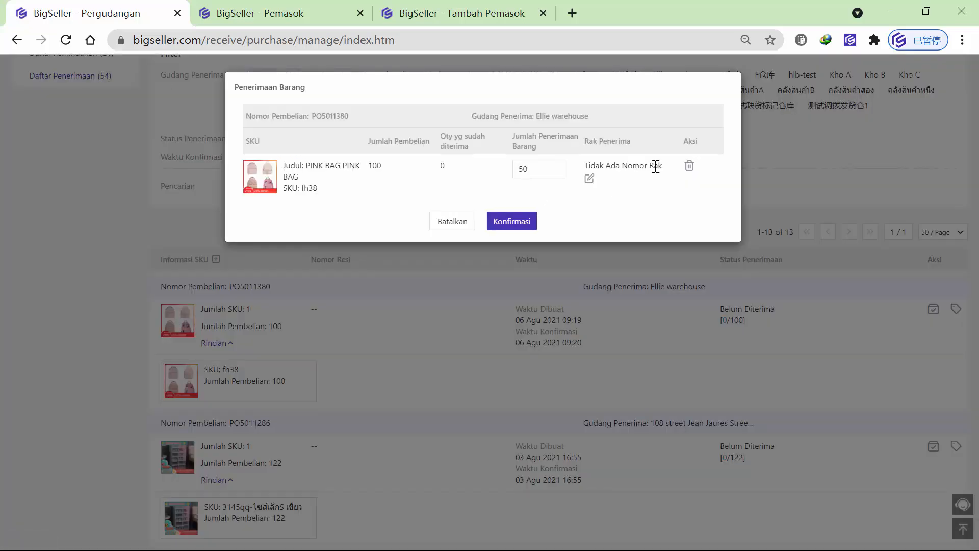
# Step: Confirm the Ellie warehouse goods receipt and stock-in, and close the result dialog
pyautogui.click(512, 223)
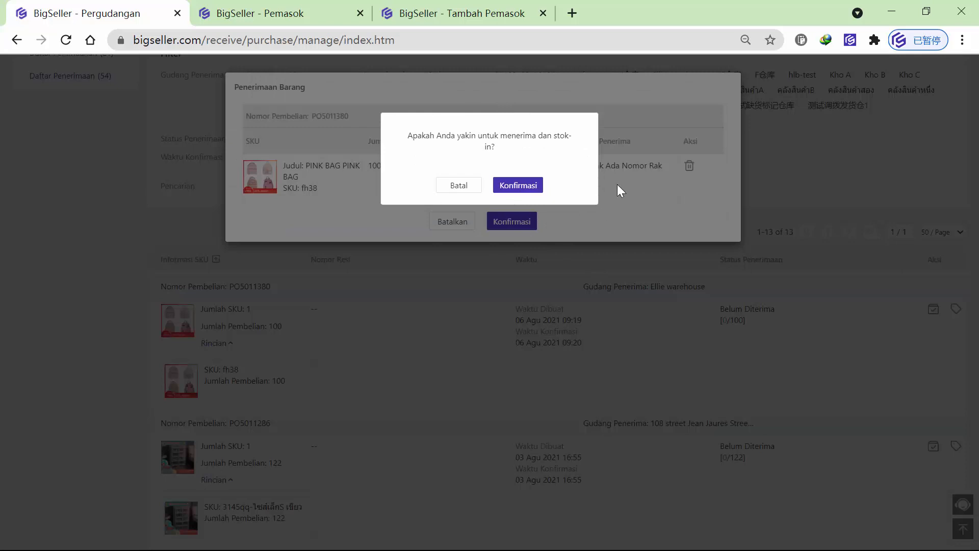
pyautogui.click(532, 187)
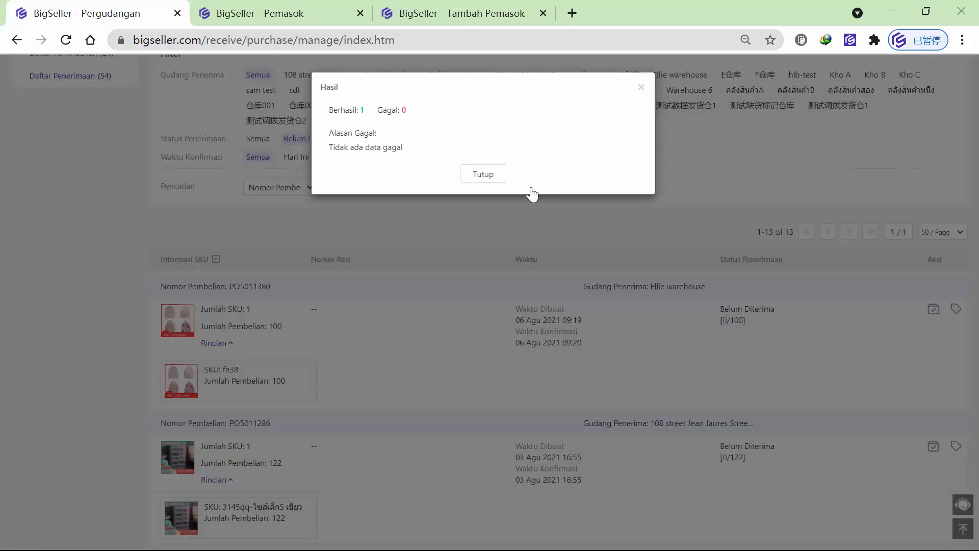
pyautogui.click(483, 174)
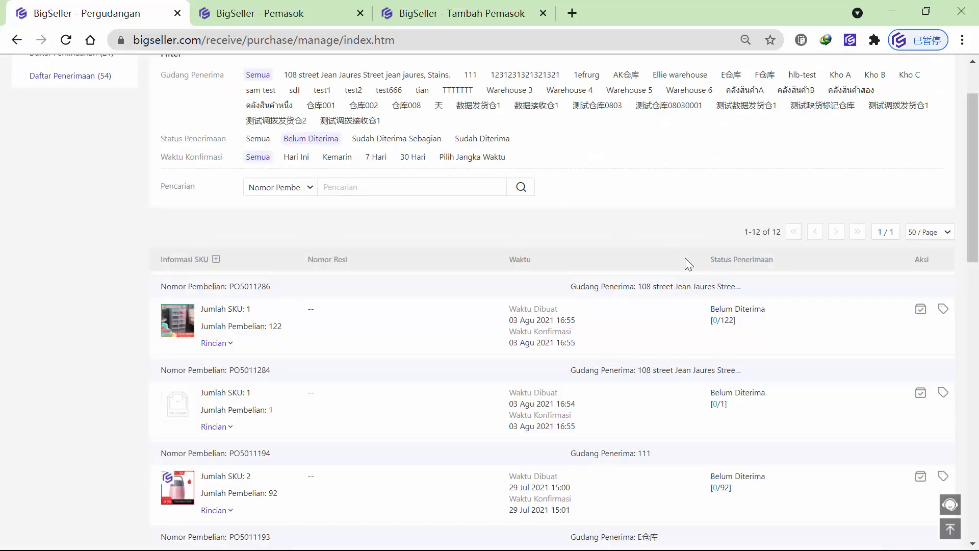
# Step: Reload the receiving list (Daftar Penerimaan) and examine the unreceived purchase orders
pyautogui.scroll(2, 684, 262)
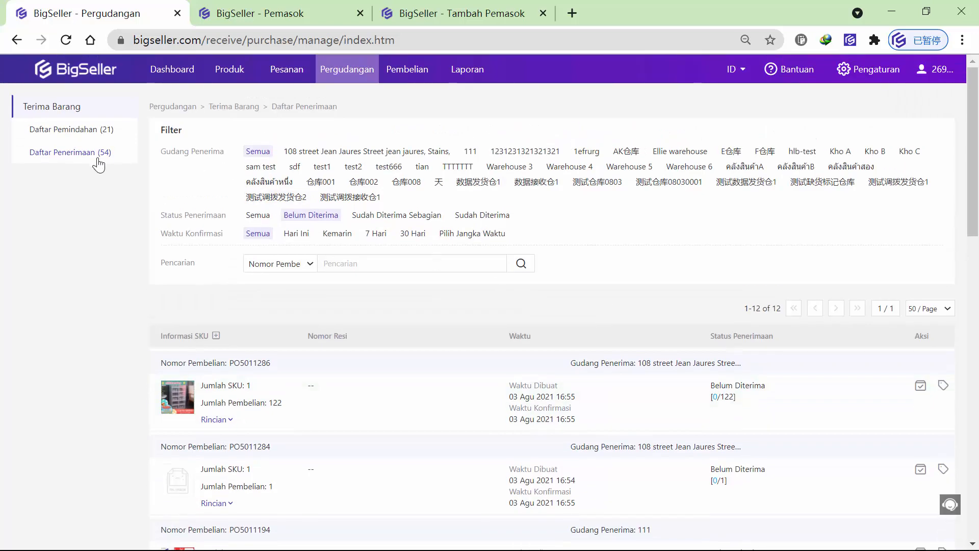
pyautogui.click(98, 158)
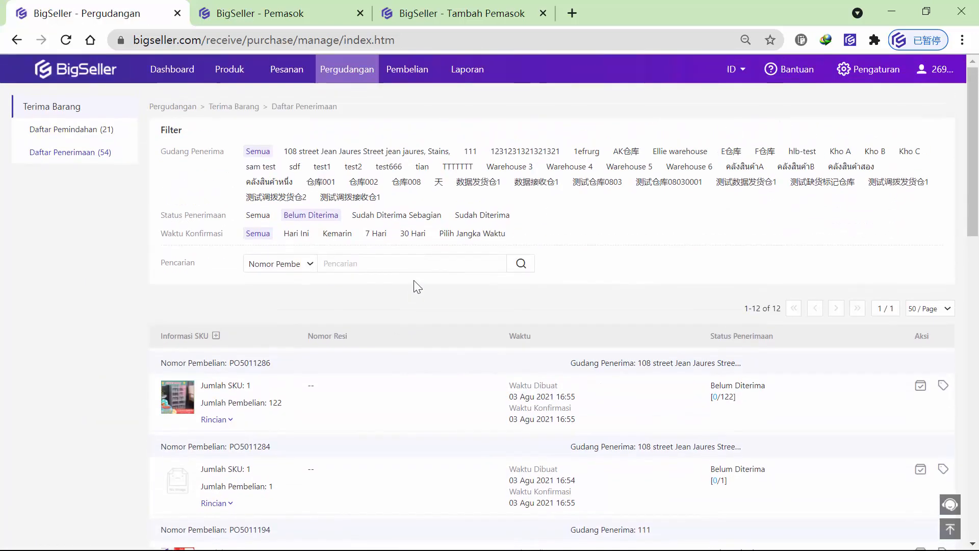
pyautogui.scroll(-5, 414, 281)
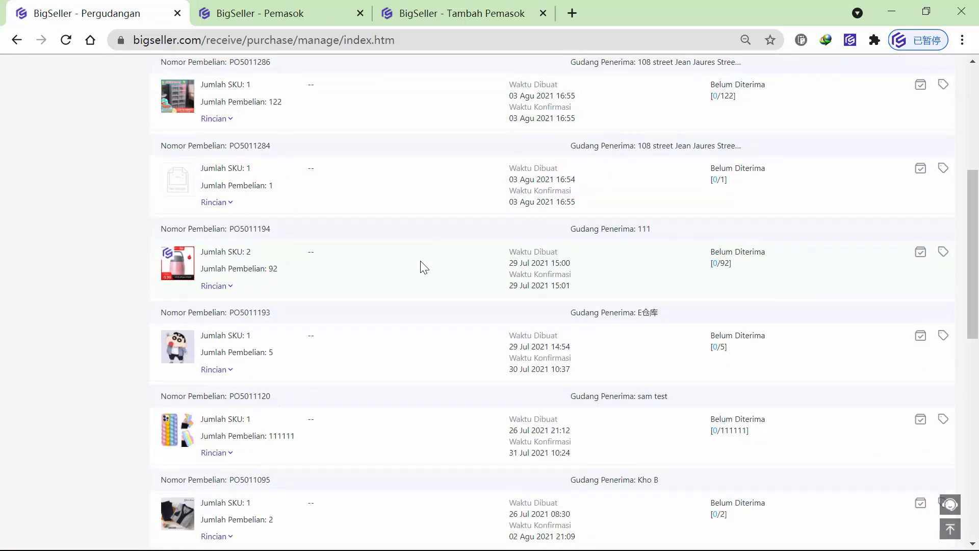
pyautogui.scroll(5, 421, 268)
pyautogui.scroll(-1, 581, 347)
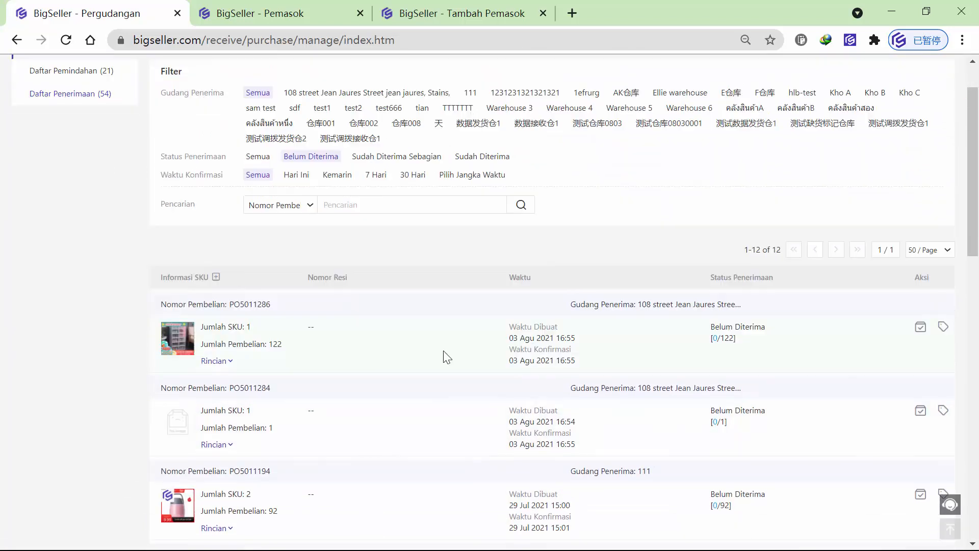
pyautogui.scroll(-3, 447, 357)
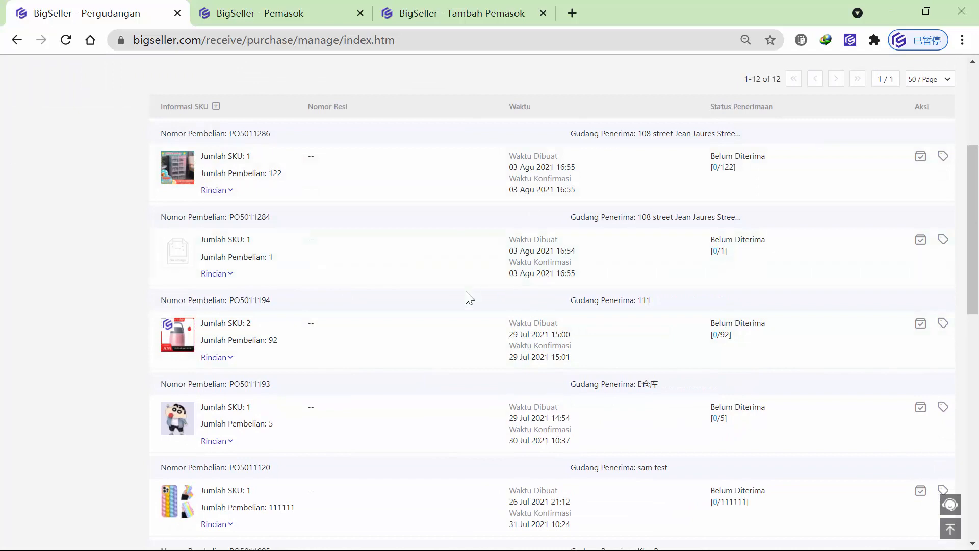
pyautogui.scroll(1, 509, 283)
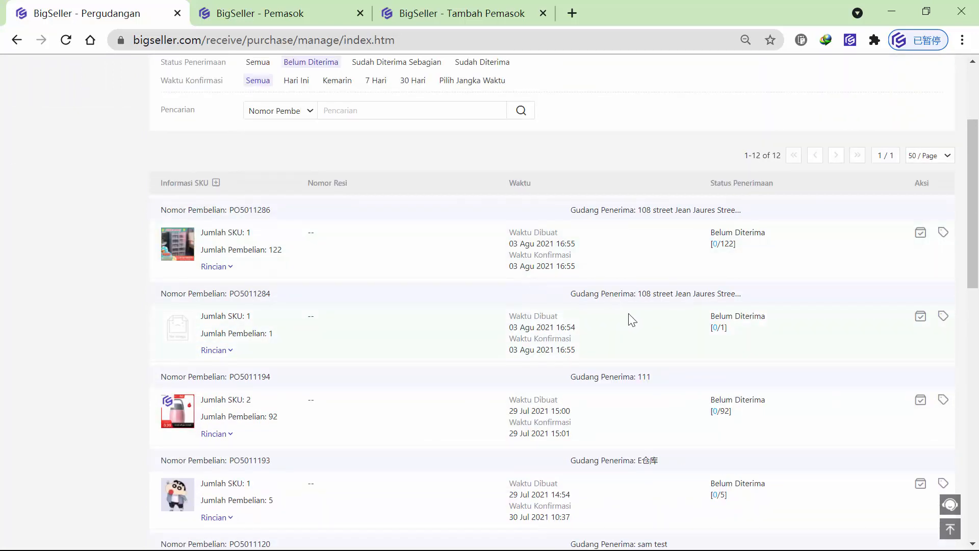
# Step: Expand the SKU details (Rincian) of the unreceived purchase orders for warehouses E仓库 and 111
pyautogui.scroll(-3, 684, 371)
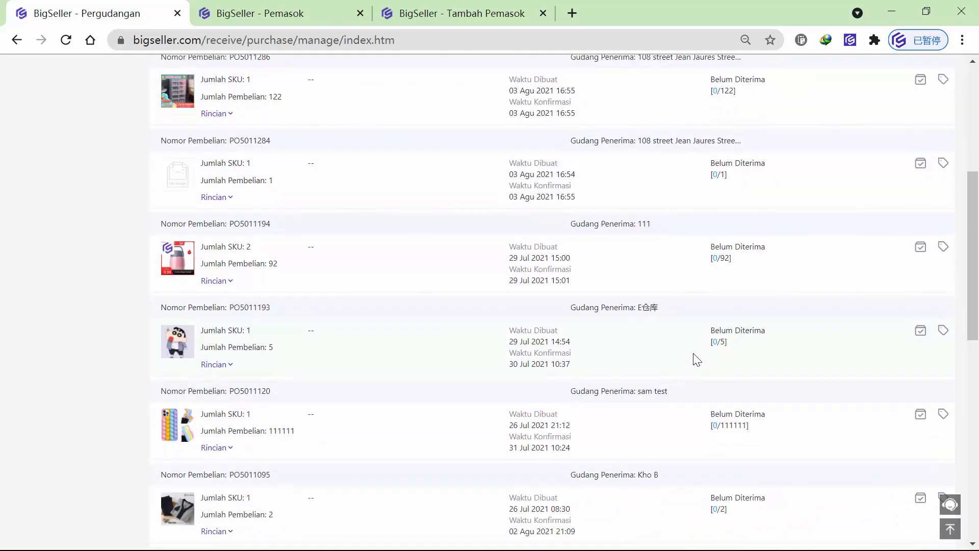
pyautogui.scroll(1, 794, 329)
pyautogui.scroll(-1, 848, 314)
pyautogui.click(226, 365)
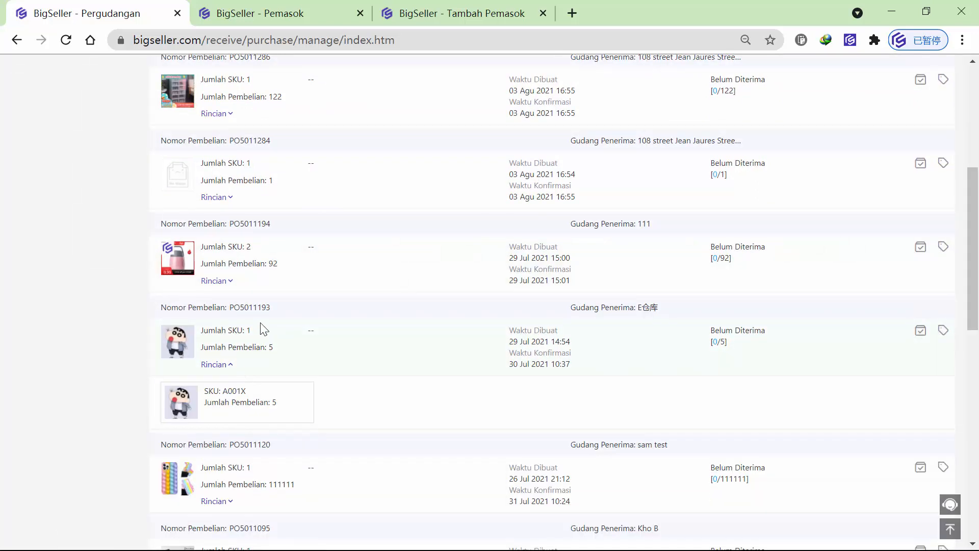
pyautogui.click(225, 281)
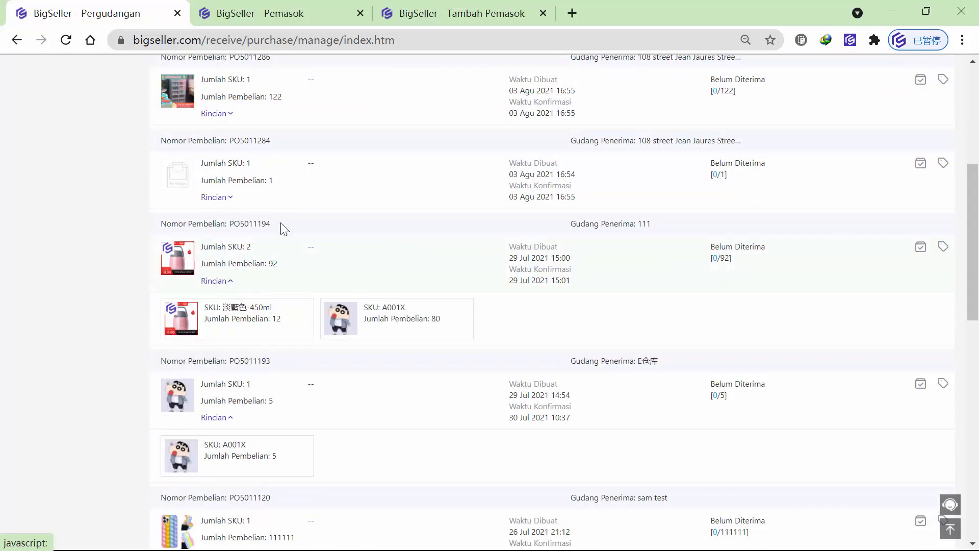
# Step: Open the goods receipt for the warehouse 111 order, examine its quantities and purchase number, and cancel without receiving anything
pyautogui.click(921, 248)
pyautogui.moveTo(545, 176); pyautogui.dragTo(517, 212)
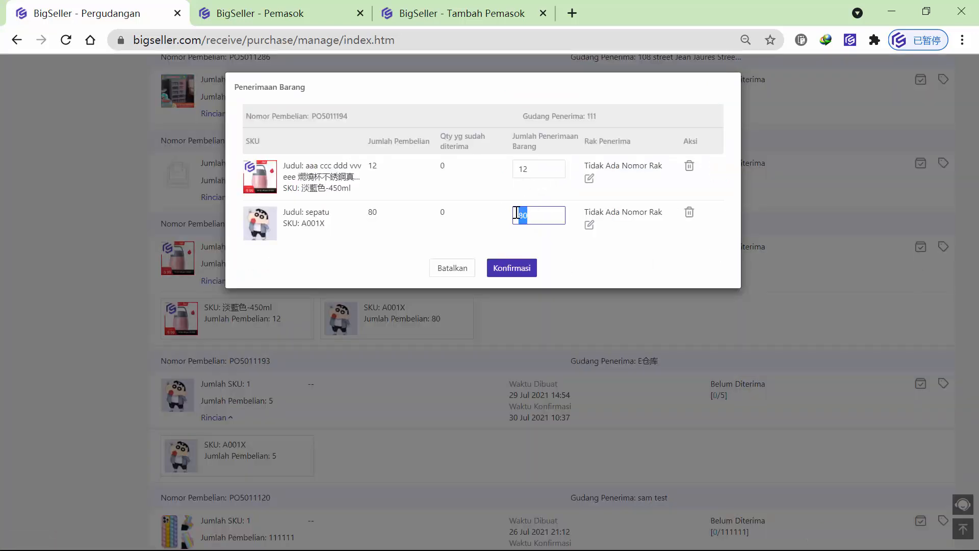
pyautogui.doubleClick(547, 171)
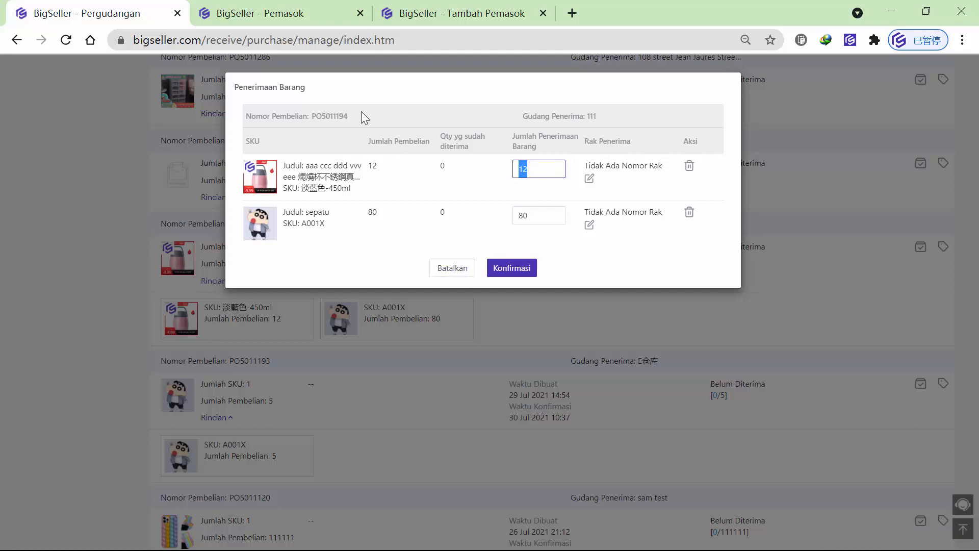
pyautogui.moveTo(349, 116); pyautogui.dragTo(310, 116)
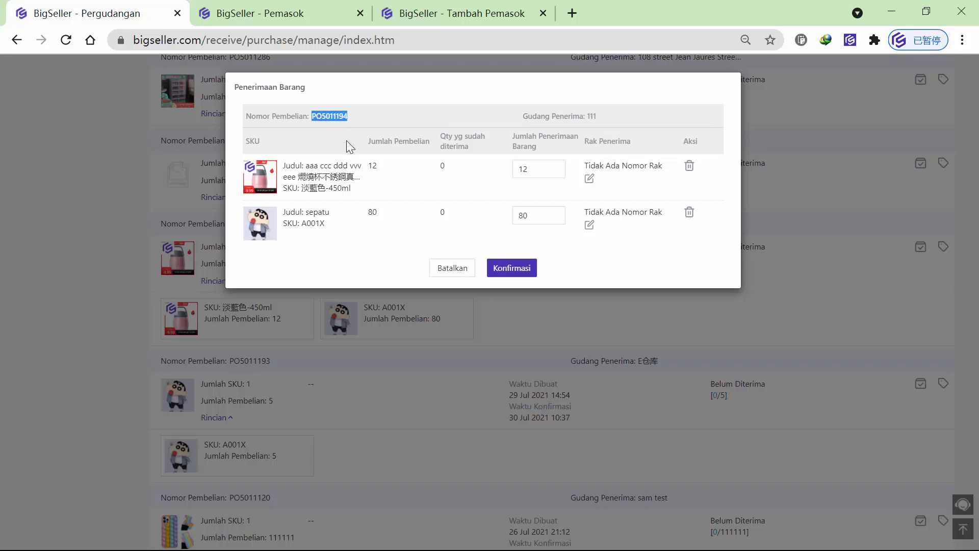
pyautogui.click(453, 268)
# Step: Examine the unreceived purchase orders in the receiving list and the options available under Pembelian
pyautogui.scroll(3, 370, 332)
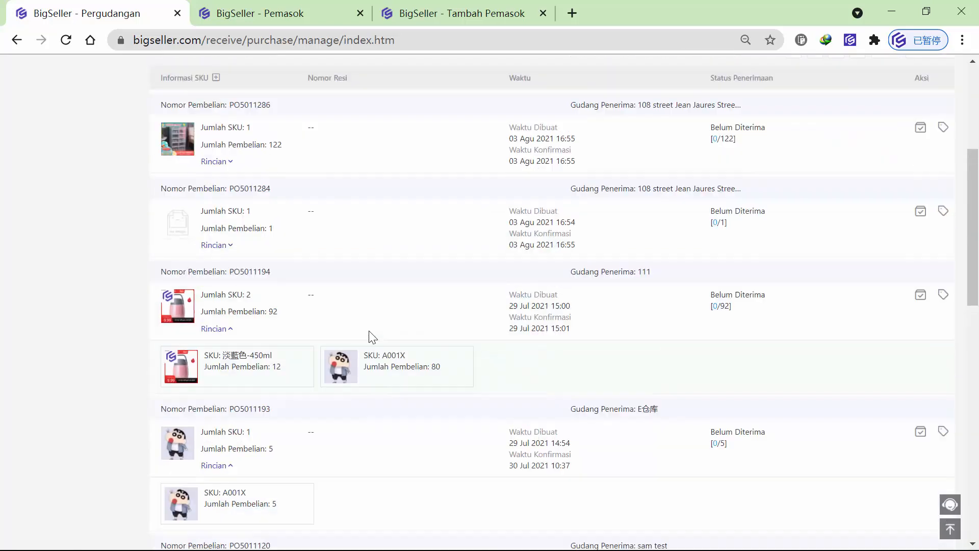
pyautogui.scroll(2, 219, 270)
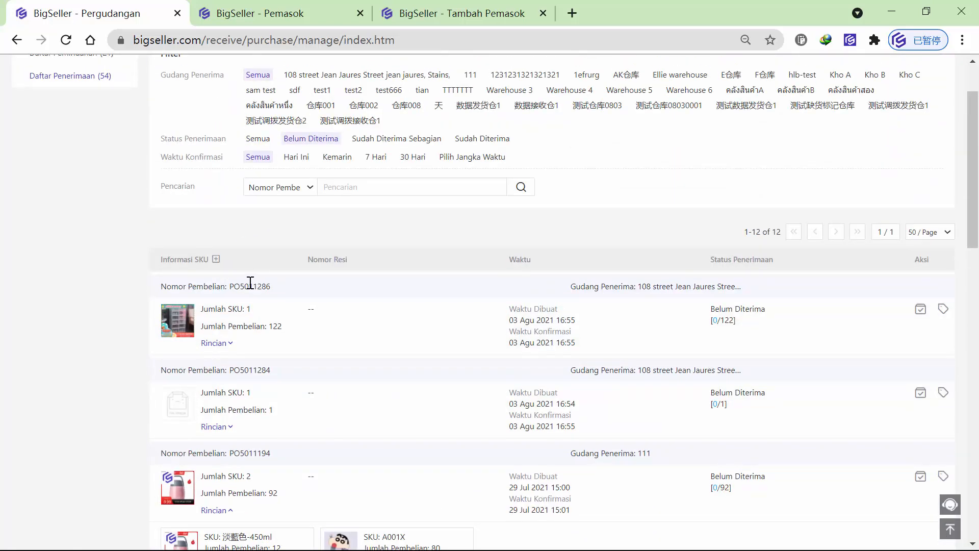
pyautogui.scroll(2, 250, 306)
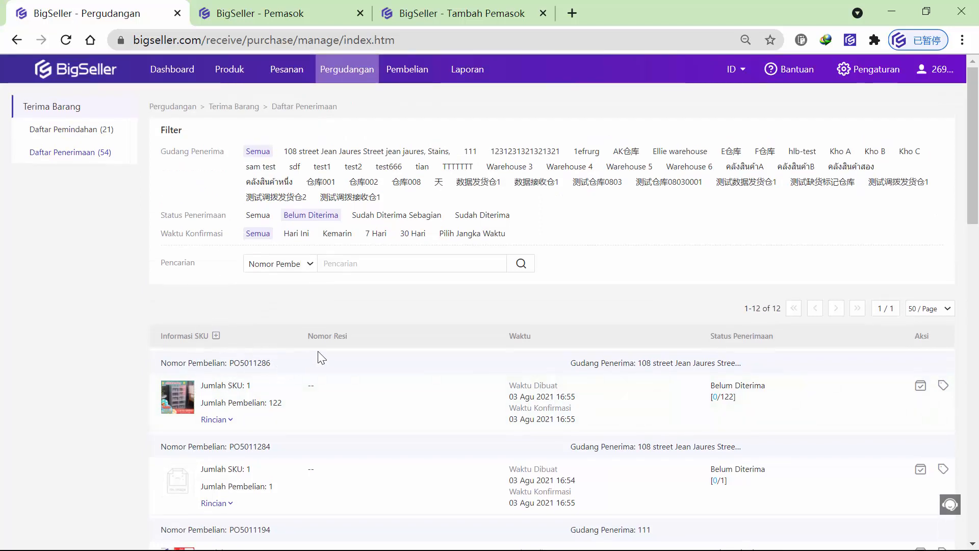
pyautogui.scroll(-4, 284, 357)
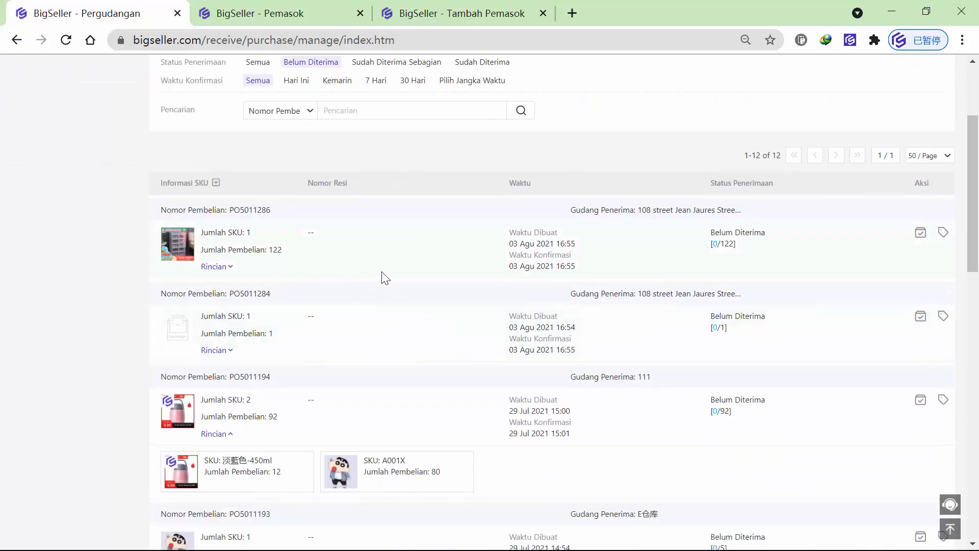
pyautogui.scroll(4, 554, 324)
pyautogui.moveTo(428, 76)
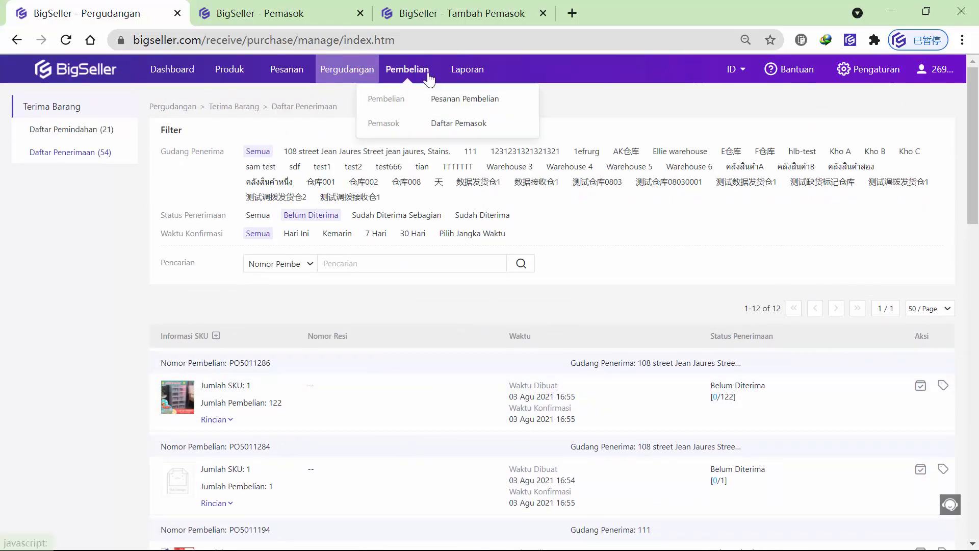
pyautogui.scroll(-1, 700, 356)
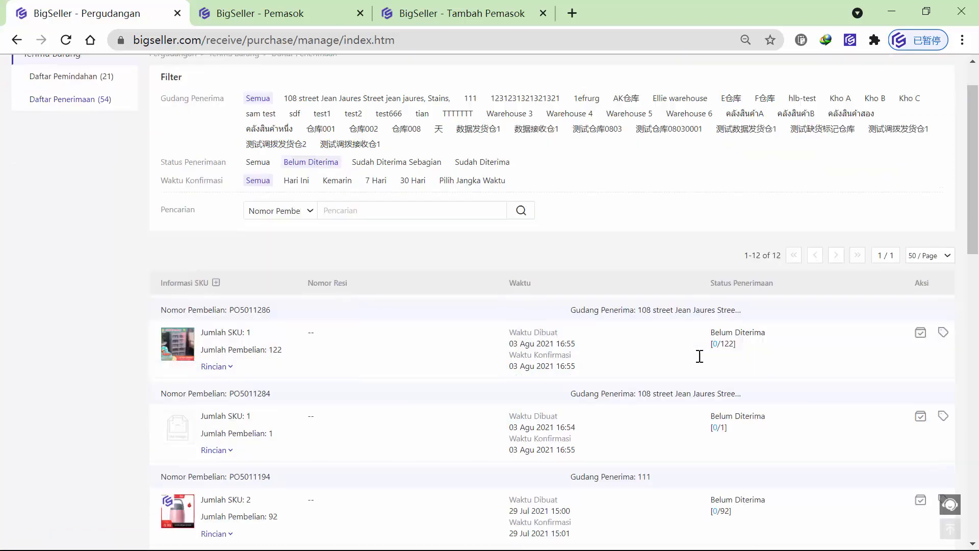
pyautogui.scroll(-2, 700, 356)
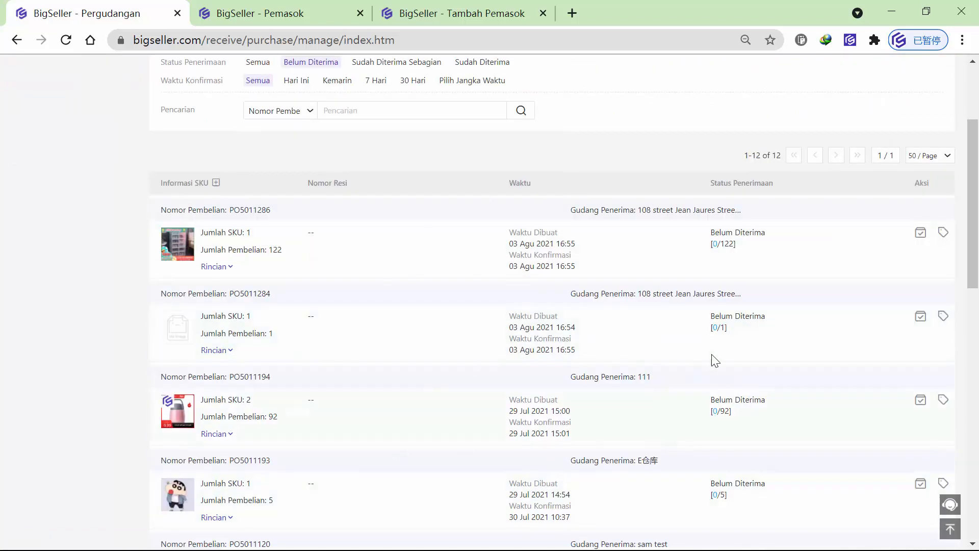
pyautogui.scroll(-2, 552, 339)
# Step: Filter the receiving list in turn by partially received (Sudah Diterima Sebagian), received (Sudah Diterima), all (Semua) and unreceived (Belum Diterima) status
pyautogui.scroll(3, 550, 393)
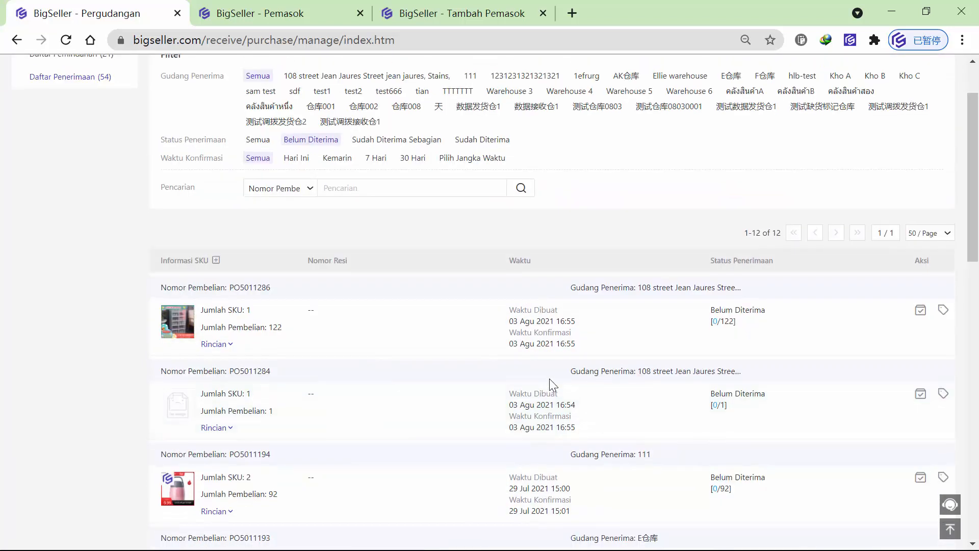
pyautogui.scroll(2, 549, 378)
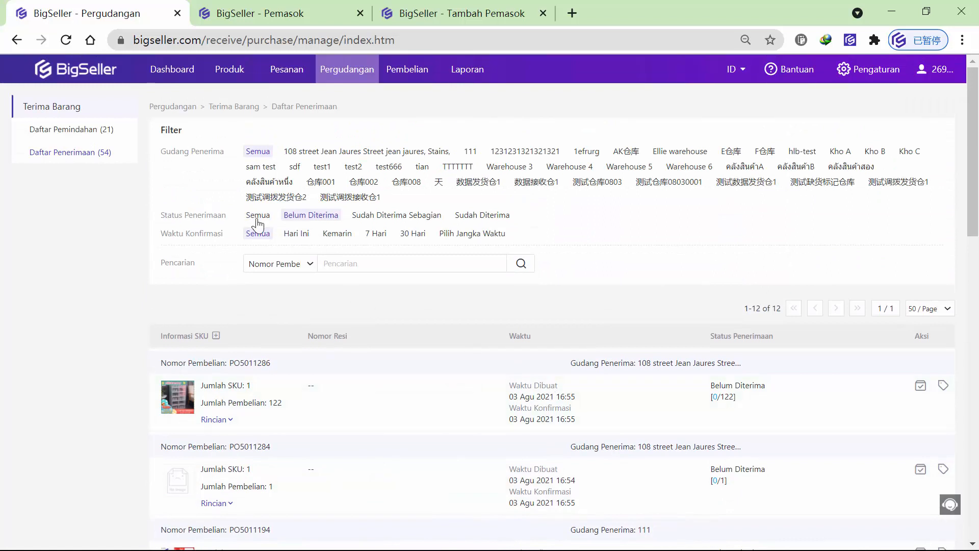
pyautogui.click(376, 218)
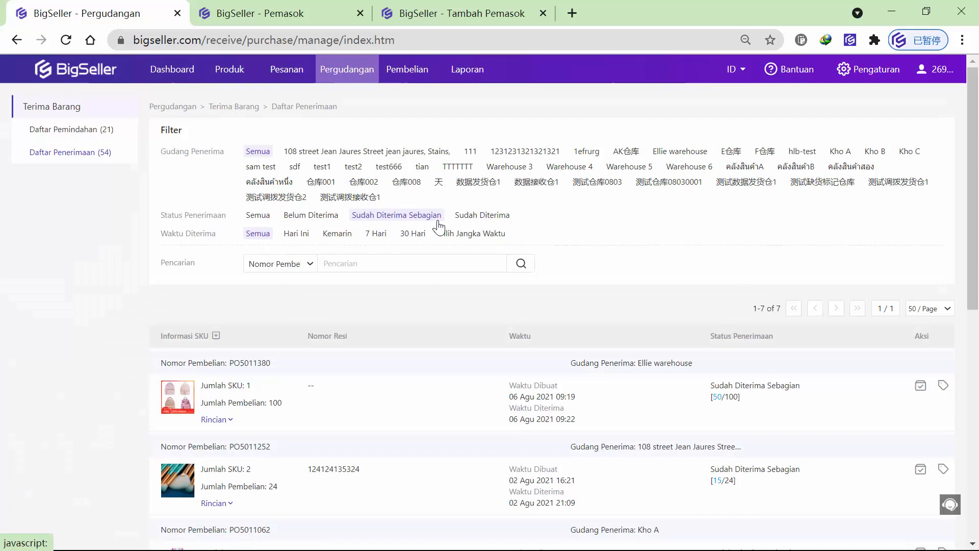
pyautogui.click(467, 218)
pyautogui.click(398, 216)
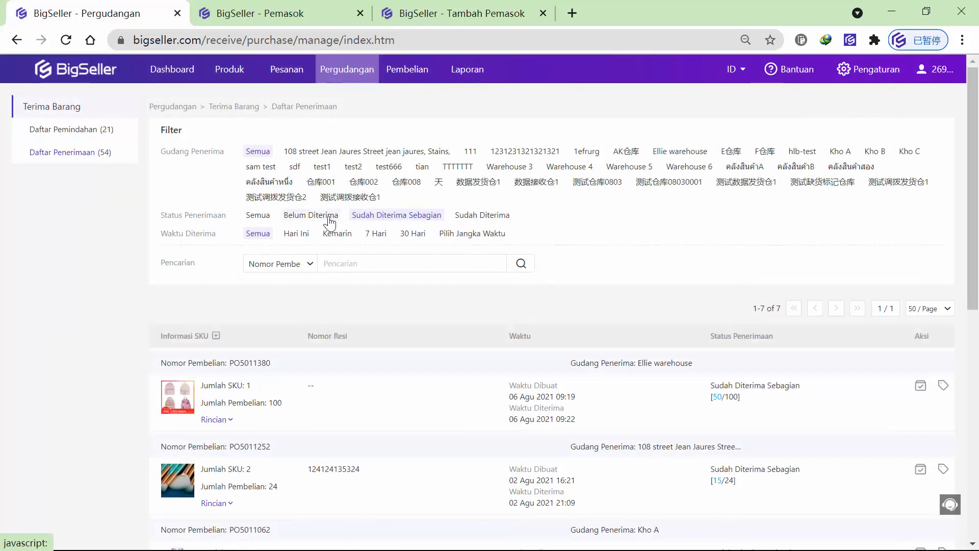
pyautogui.click(251, 216)
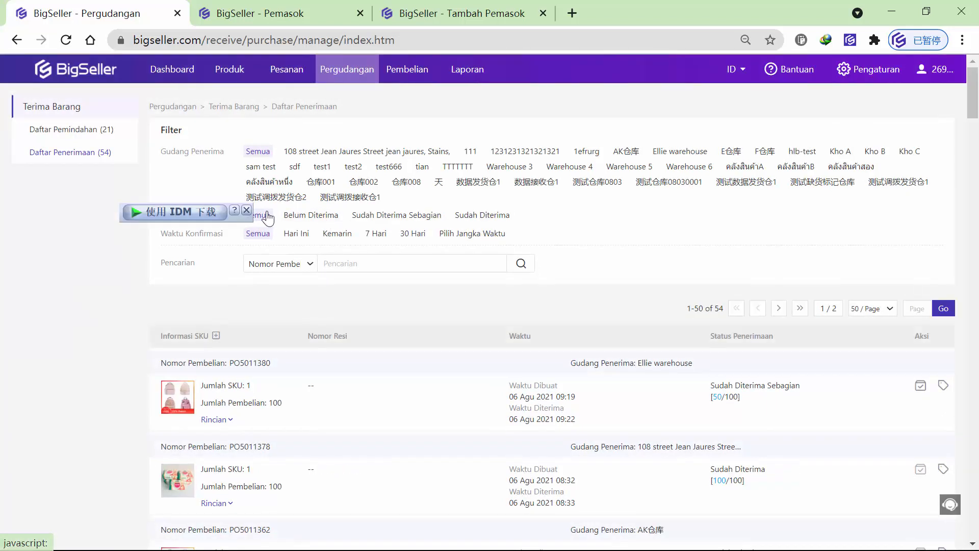
pyautogui.click(330, 217)
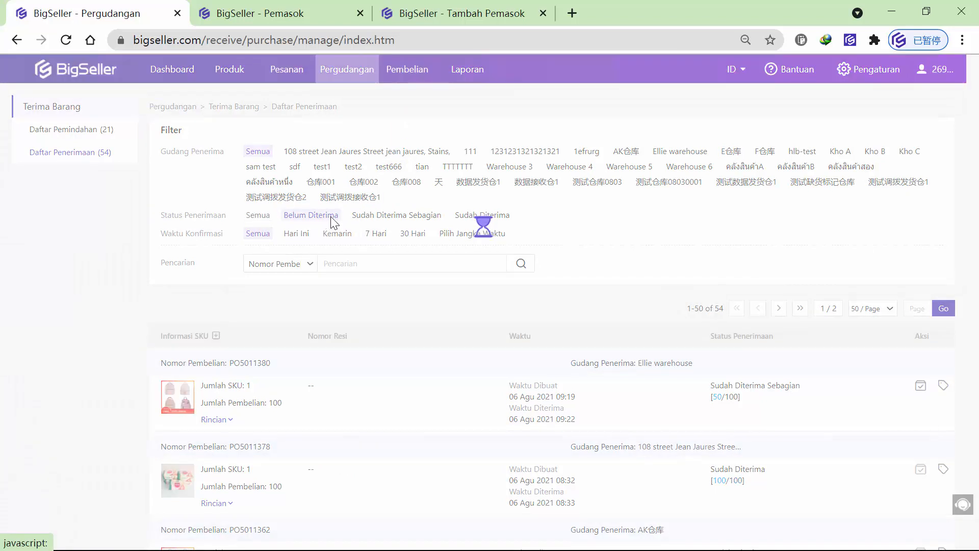
# Step: Filter the receiving list by Sudah Diterima Sebagian status and look through the partially received orders
pyautogui.click(374, 217)
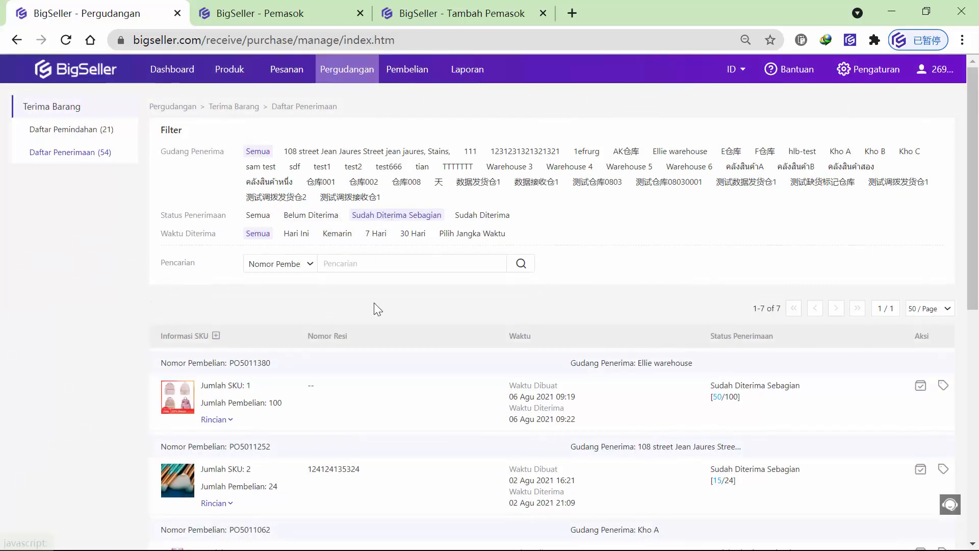
pyautogui.scroll(-2, 189, 319)
pyautogui.scroll(2, 284, 312)
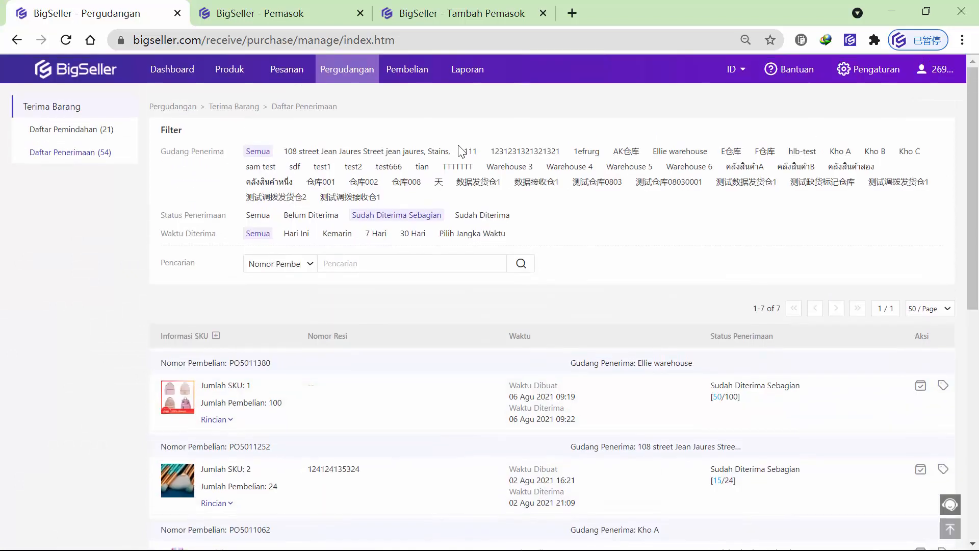
# Step: Open purchase order management and view the orders under Sudah Diterima Sebagian
pyautogui.click(461, 101)
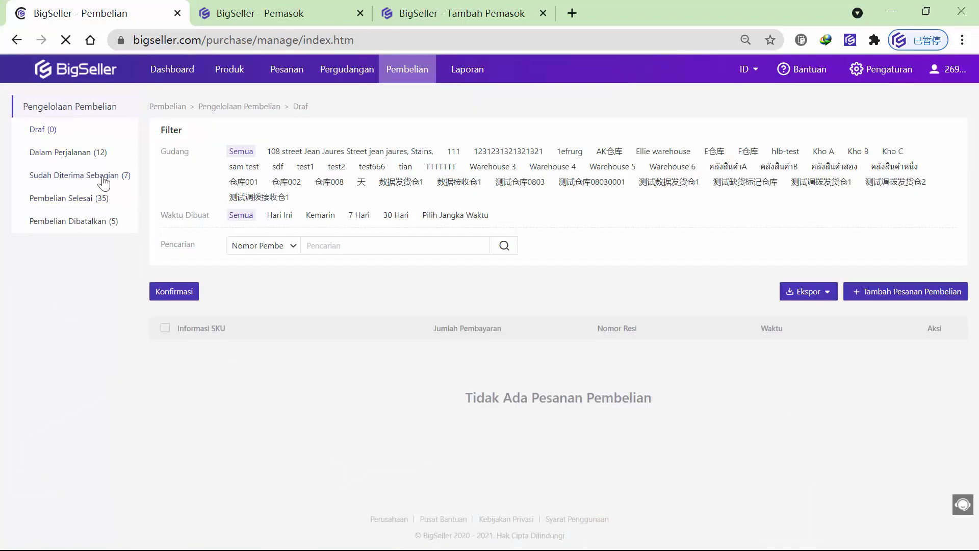
pyautogui.click(103, 176)
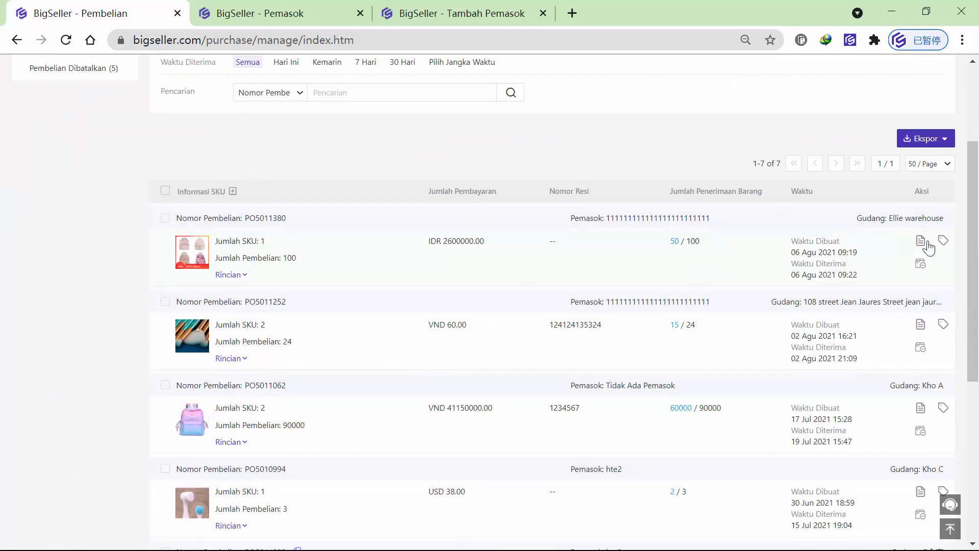
pyautogui.scroll(3, 514, 293)
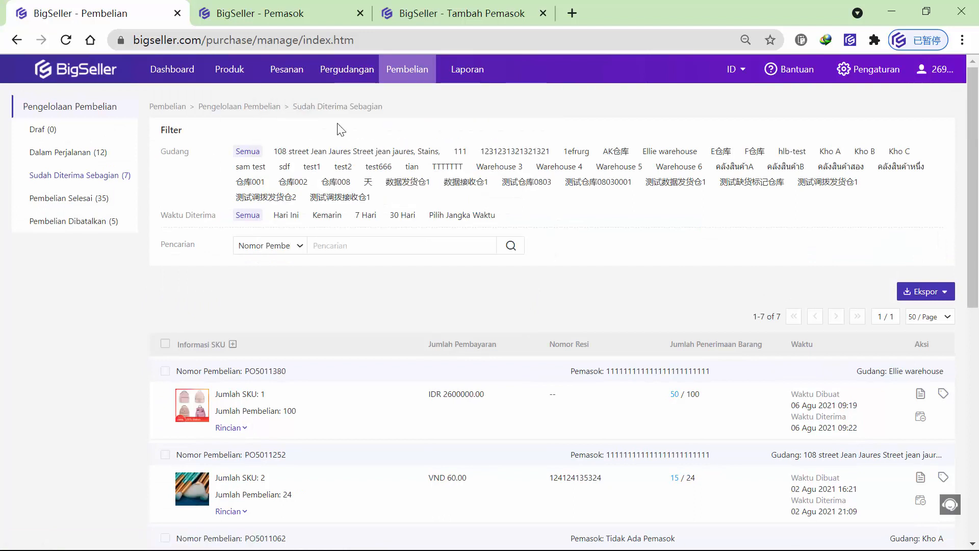
# Step: Open the warehouse's purchase receiving list and filter it by Sudah Diterima Sebagian status
pyautogui.moveTo(347, 71)
pyautogui.click(447, 238)
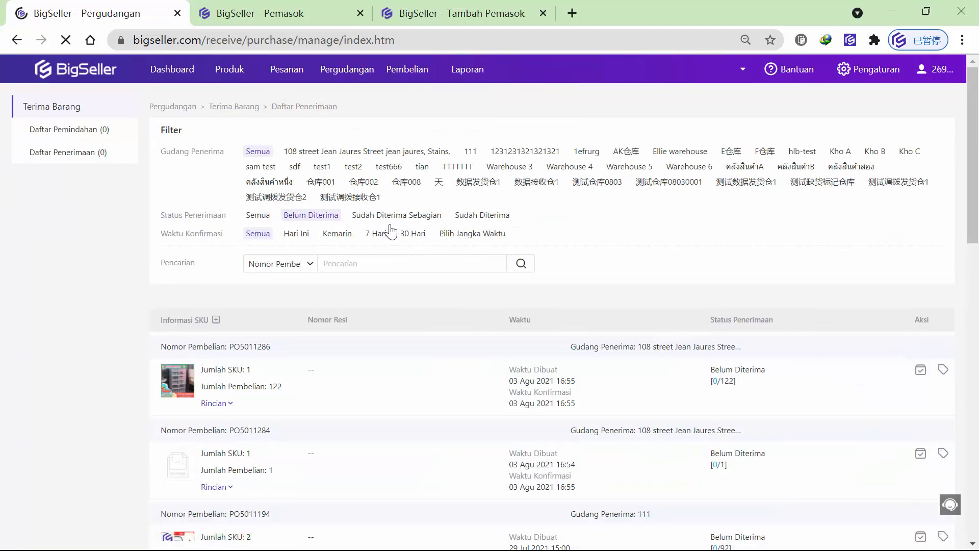
pyautogui.click(406, 215)
pyautogui.scroll(-3, 601, 305)
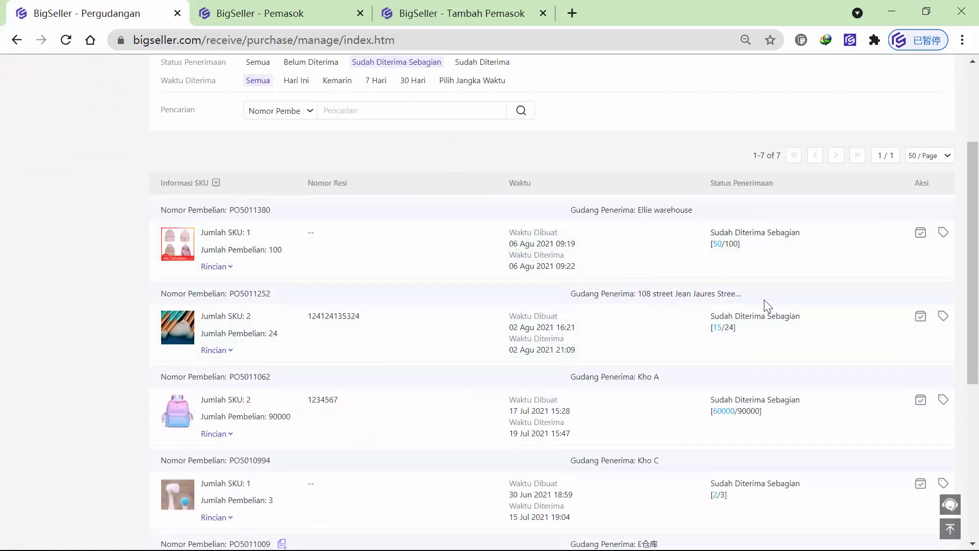
# Step: Receive the remaining 50 units of SKU fh38 from the Ellie warehouse order into stock and dismiss the result
pyautogui.click(921, 233)
pyautogui.moveTo(548, 168); pyautogui.dragTo(448, 140)
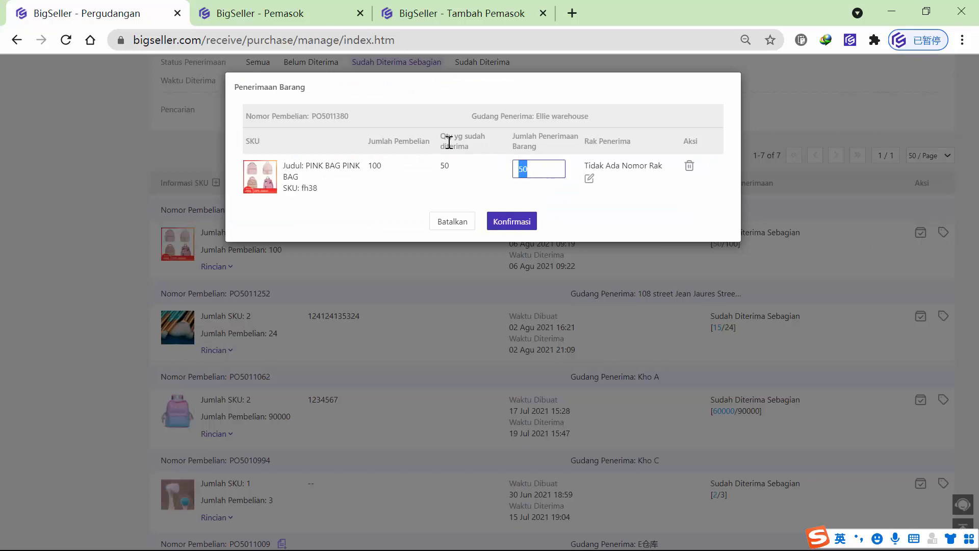
pyautogui.click(511, 223)
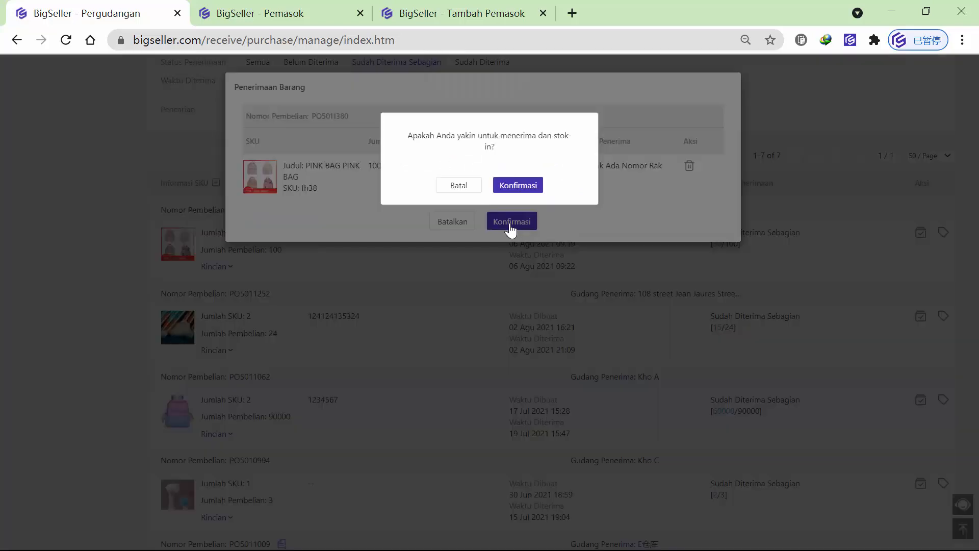
pyautogui.click(530, 189)
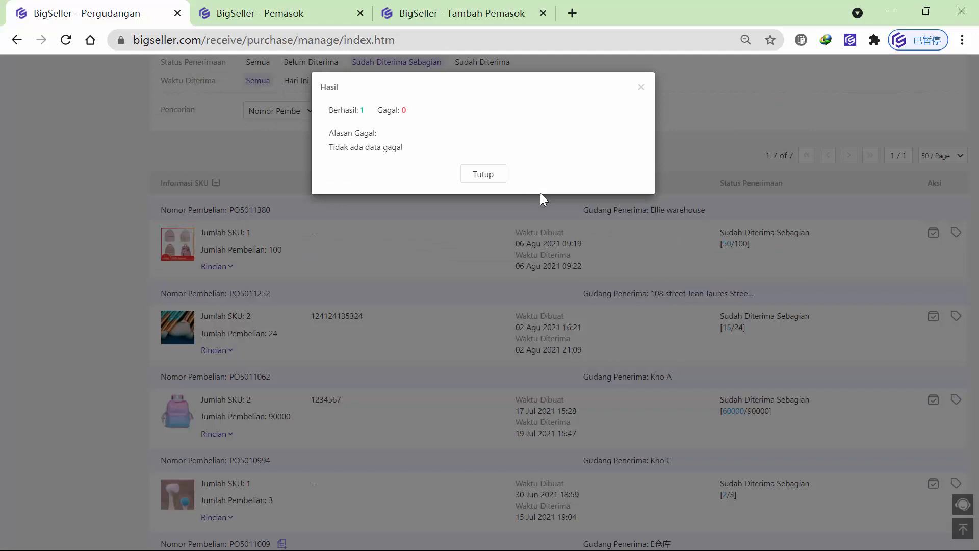
pyautogui.click(490, 175)
pyautogui.scroll(2, 734, 271)
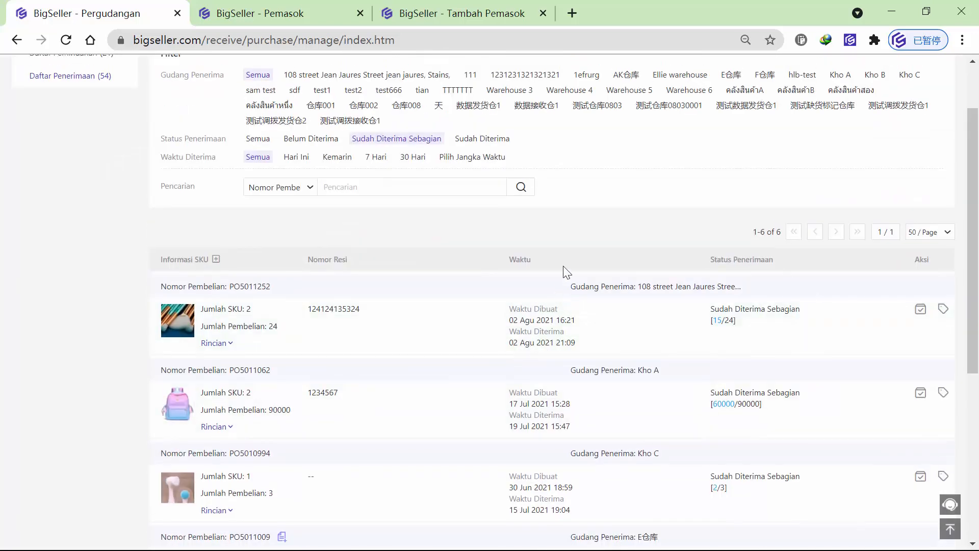
# Step: Open purchase order management and view the orders under Sudah Diterima Sebagian and Pembelian Selesai
pyautogui.scroll(2, 563, 265)
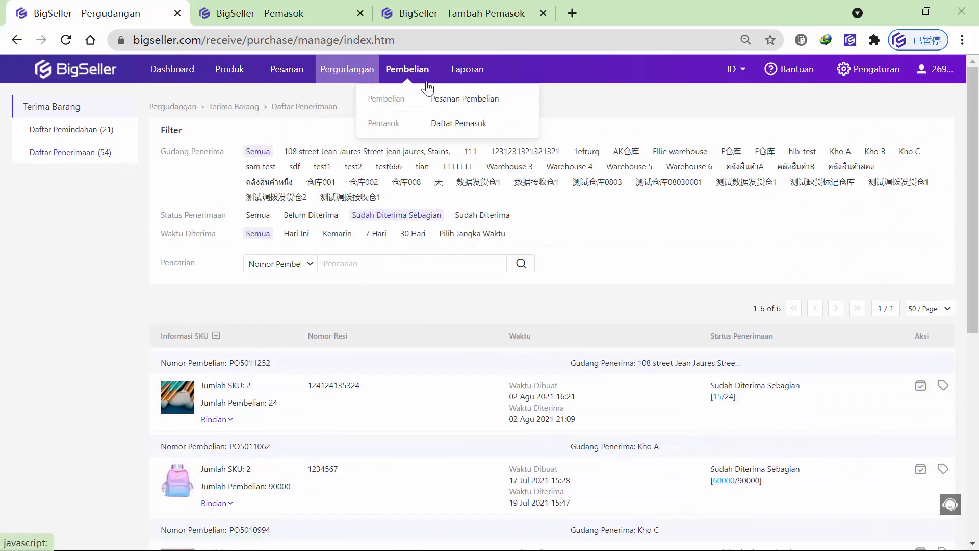
pyautogui.click(445, 98)
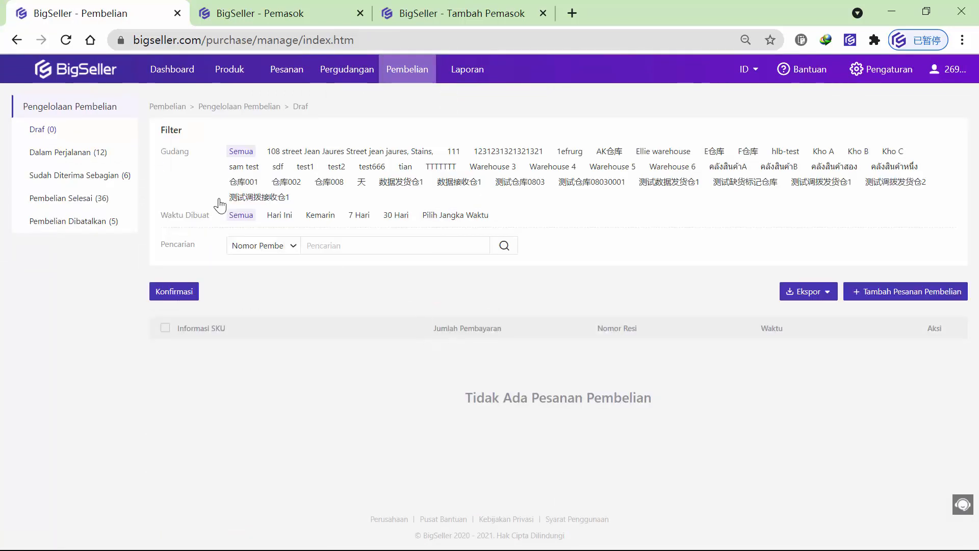
pyautogui.click(98, 179)
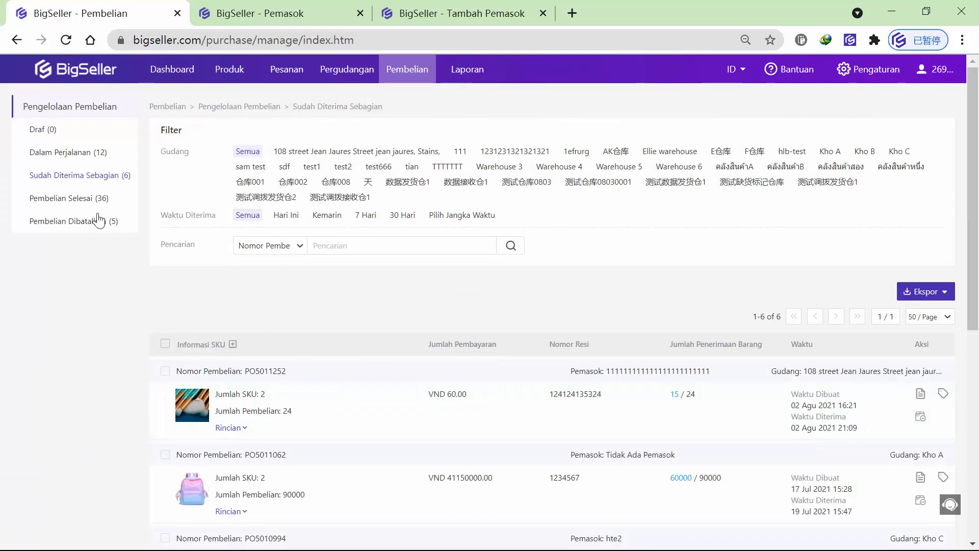
pyautogui.click(96, 198)
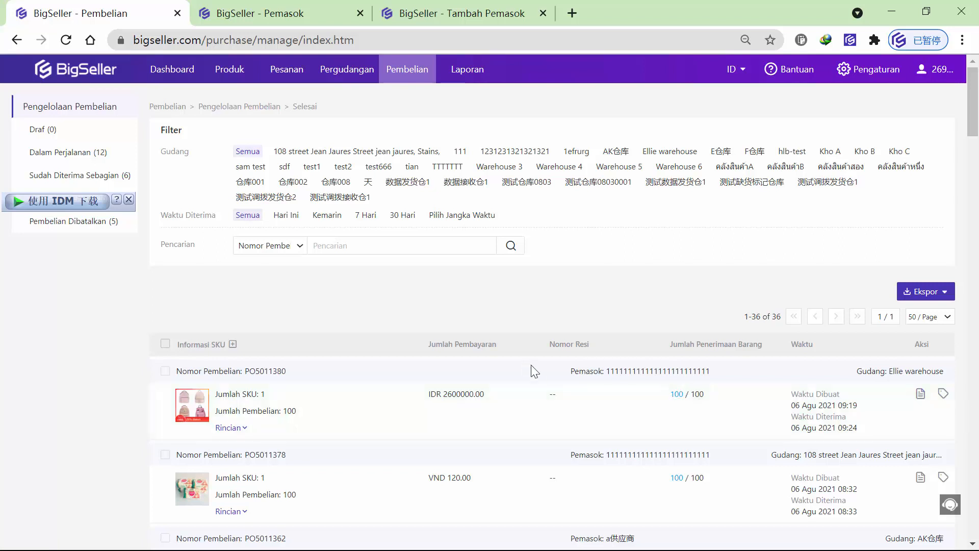
pyautogui.moveTo(397, 86)
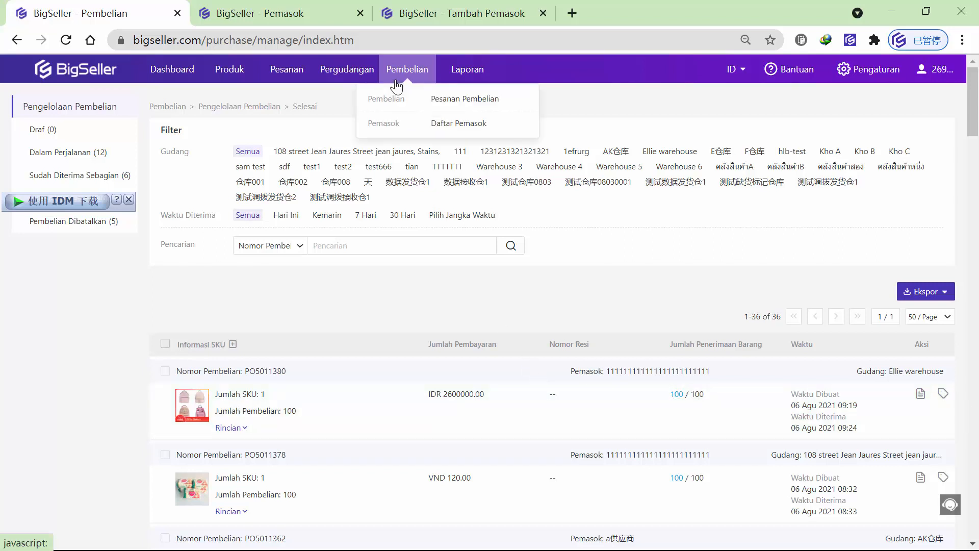
# Step: Copy SKU fh38 from the completed Ellie warehouse order's details and search for it in the SKU Gudang list
pyautogui.click(229, 428)
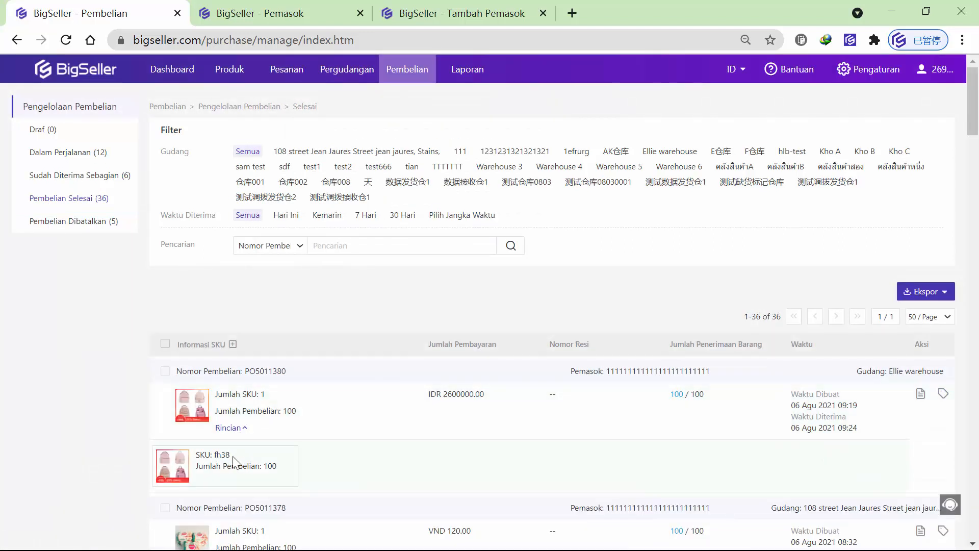
pyautogui.moveTo(233, 462)
pyautogui.mouseDown()
pyautogui.moveTo(217, 467)
pyautogui.moveTo(214, 458)
pyautogui.mouseUp()
pyautogui.hotkey('ctrl', 'c')
pyautogui.moveTo(357, 71)
pyautogui.click(381, 104)
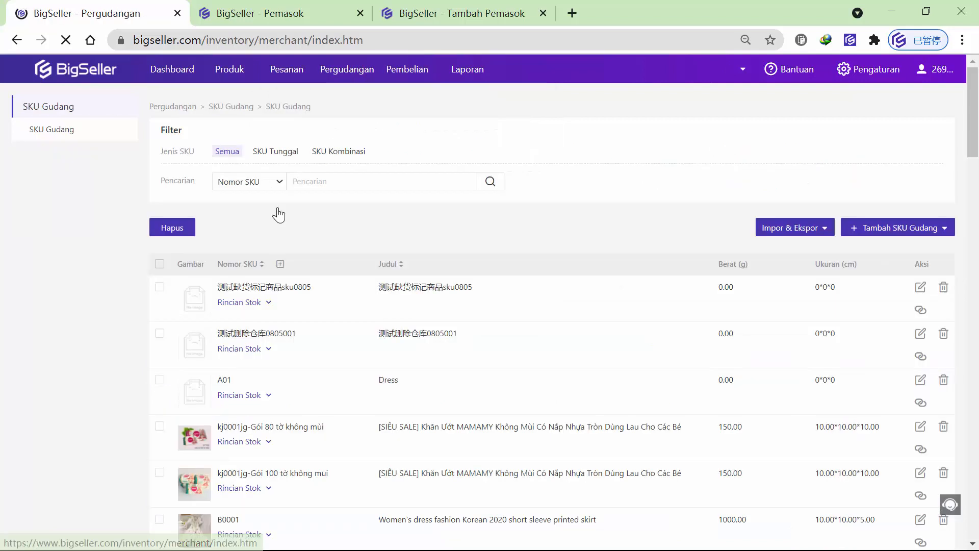
pyautogui.click(334, 183)
pyautogui.hotkey('ctrl', 'v')
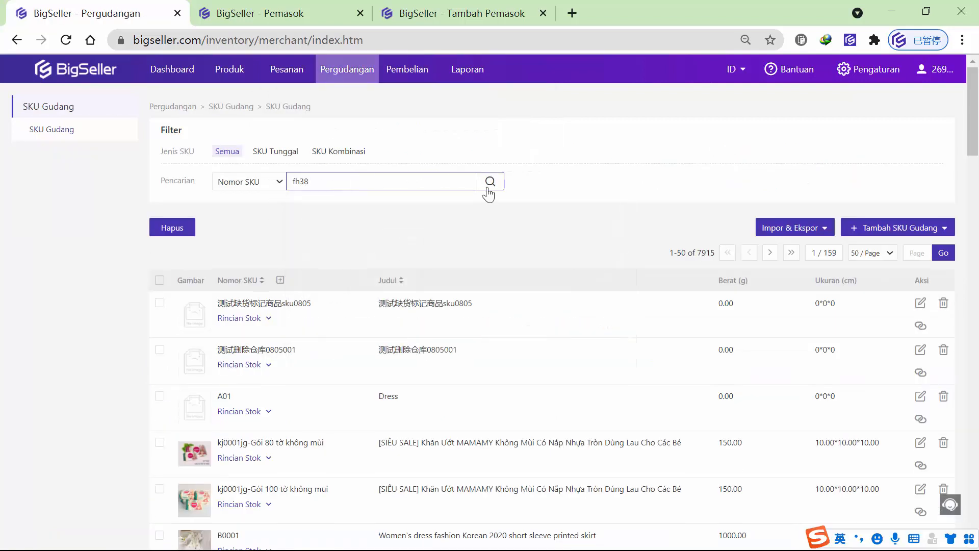
pyautogui.click(487, 189)
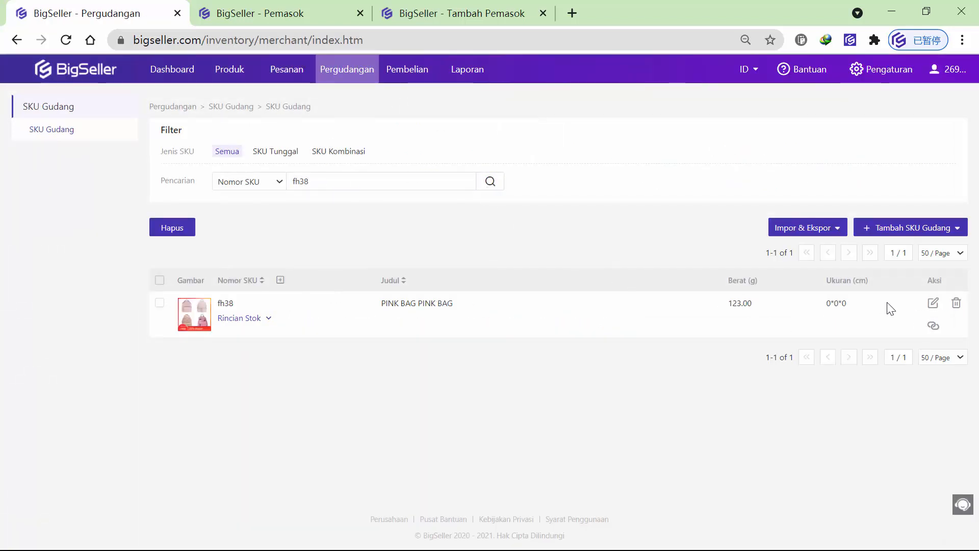
# Step: Expand the stock details (Rincian Stok) of SKU fh38 and examine the total for Ellie warehouse
pyautogui.click(245, 319)
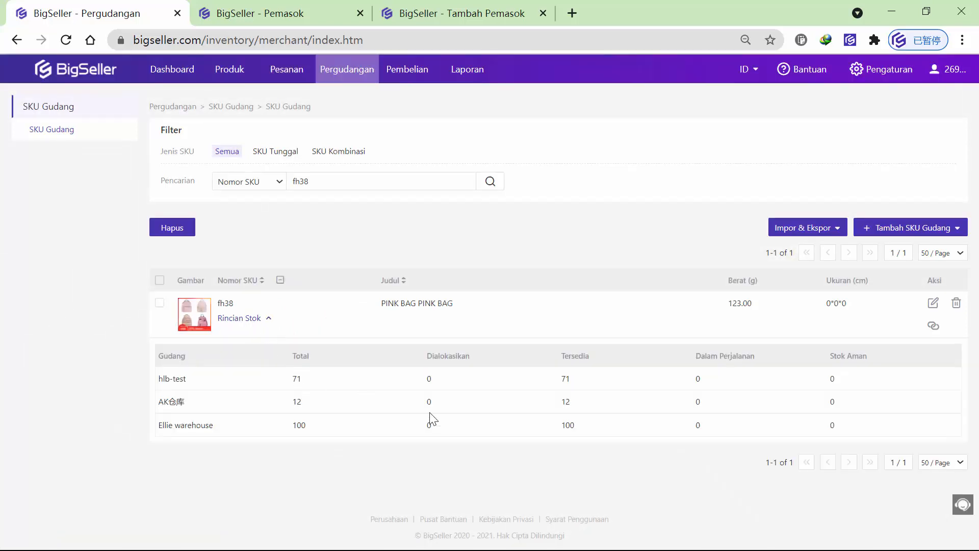
pyautogui.moveTo(289, 426); pyautogui.dragTo(328, 433)
pyautogui.click(316, 429)
pyautogui.click(330, 434)
# Step: Search for SKU fh38 in the Rincian Stok page for warehouse hlb-test and examine its Modal value
pyautogui.moveTo(356, 82)
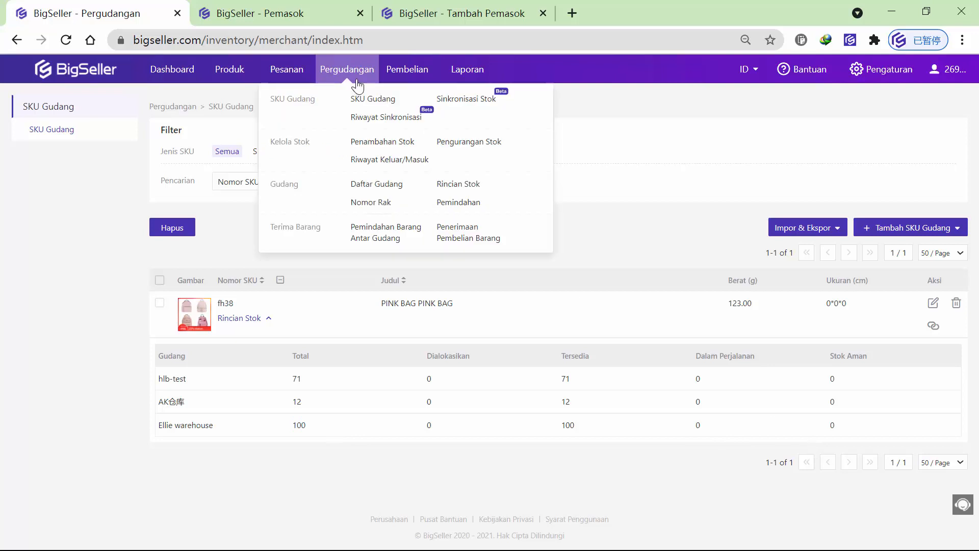
pyautogui.click(461, 189)
pyautogui.click(343, 222)
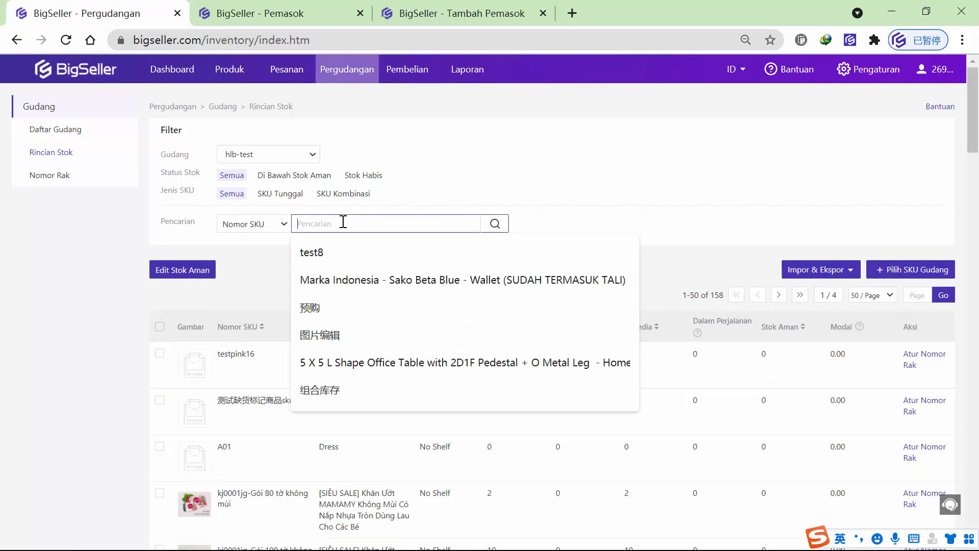
pyautogui.write('fh38')
pyautogui.click(495, 225)
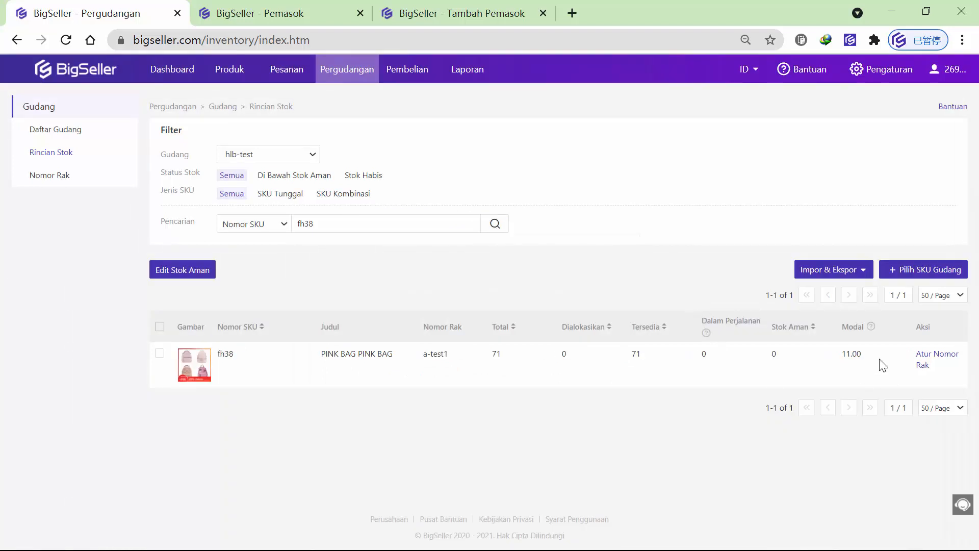
pyautogui.moveTo(865, 355); pyautogui.dragTo(840, 360)
pyautogui.click(846, 355)
# Step: Switch the stock details to Ellie warehouse and examine the Modal value of SKU fh38 and its formula
pyautogui.click(311, 155)
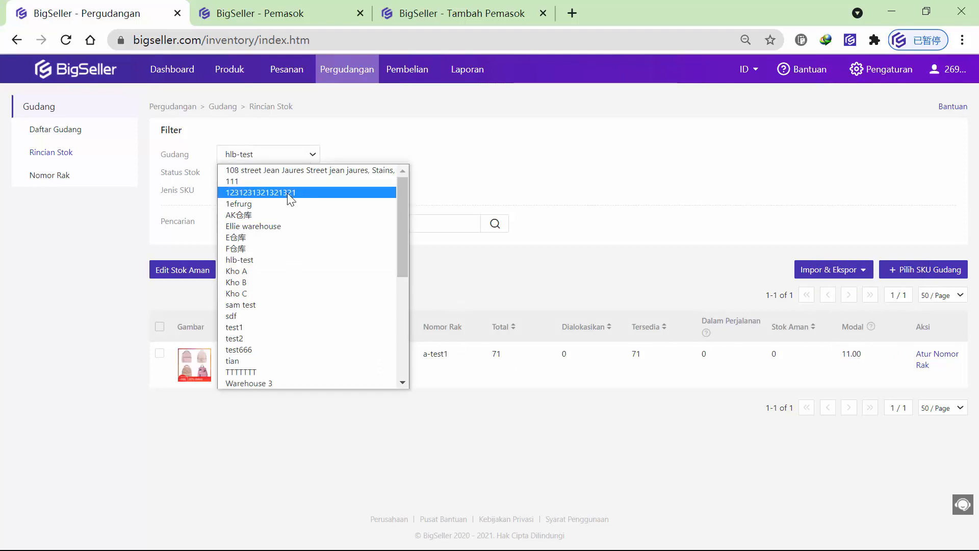
pyautogui.click(285, 225)
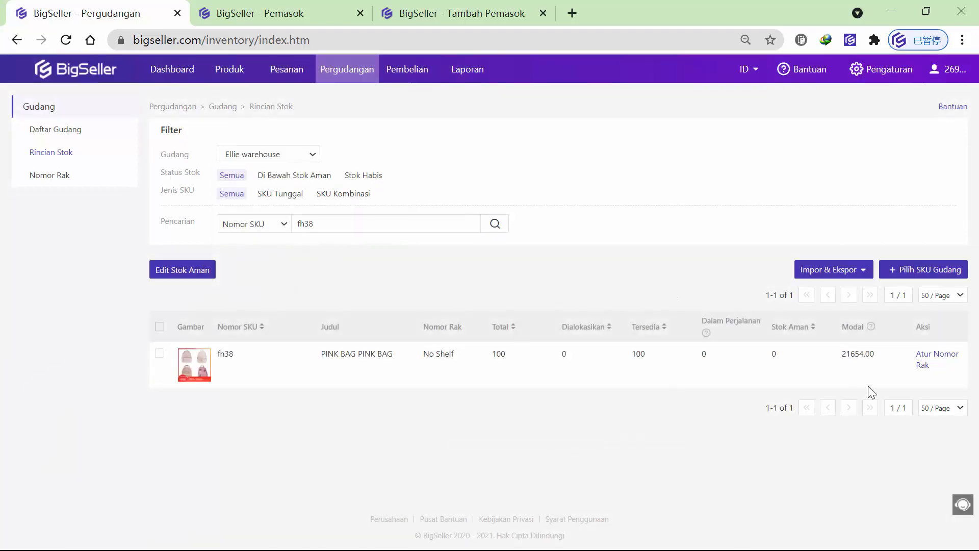
pyautogui.doubleClick(869, 355)
pyautogui.click(842, 356)
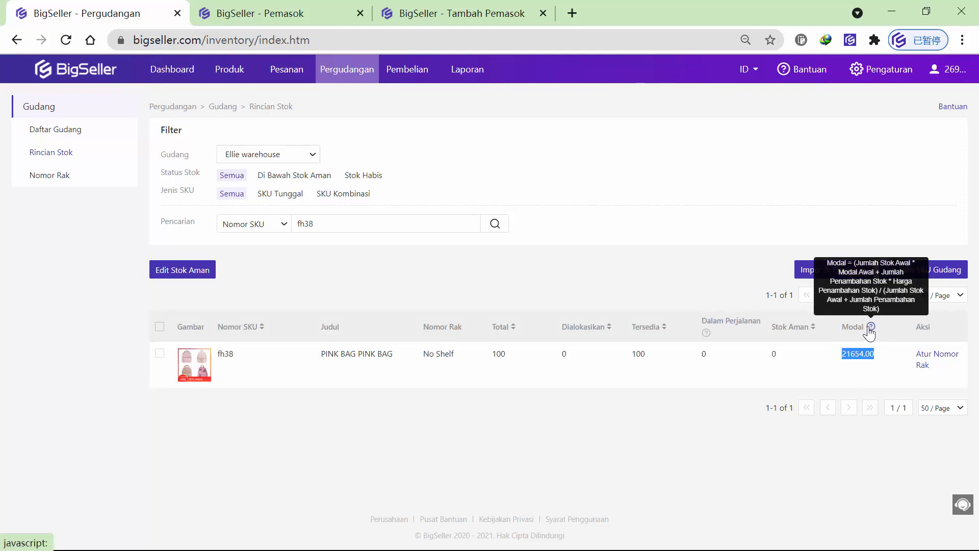
# Step: Open the account settings (Pengaturan Akun) from the integration page and check the account's region
pyautogui.moveTo(949, 70)
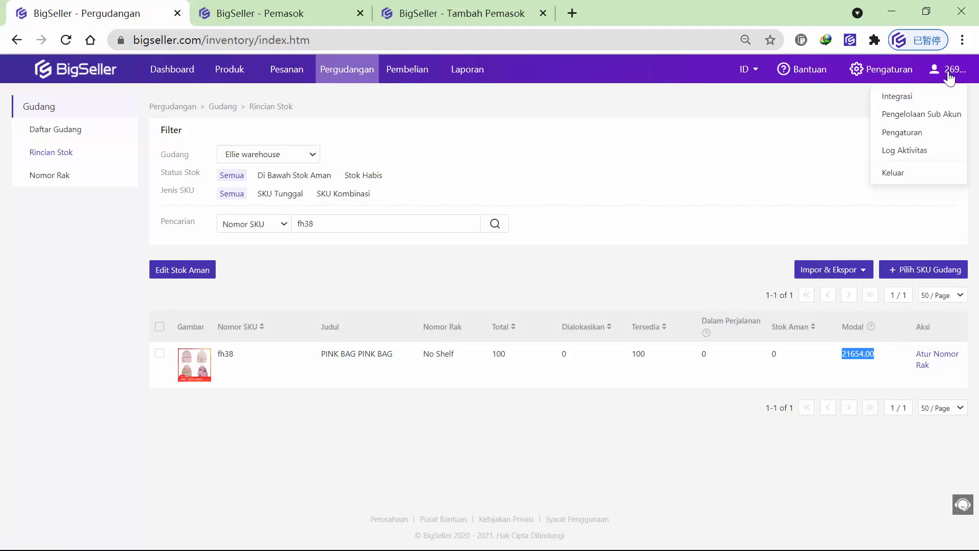
pyautogui.click(938, 102)
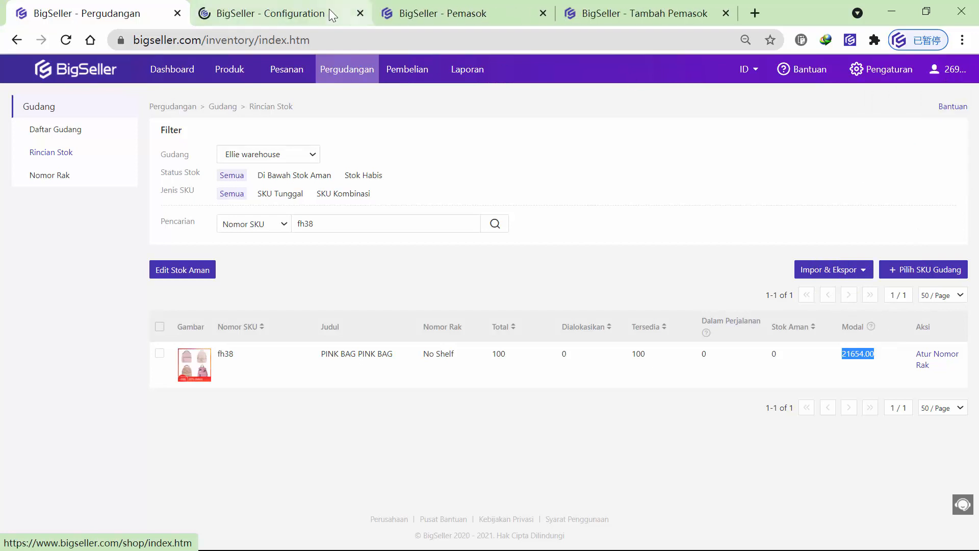
pyautogui.click(329, 10)
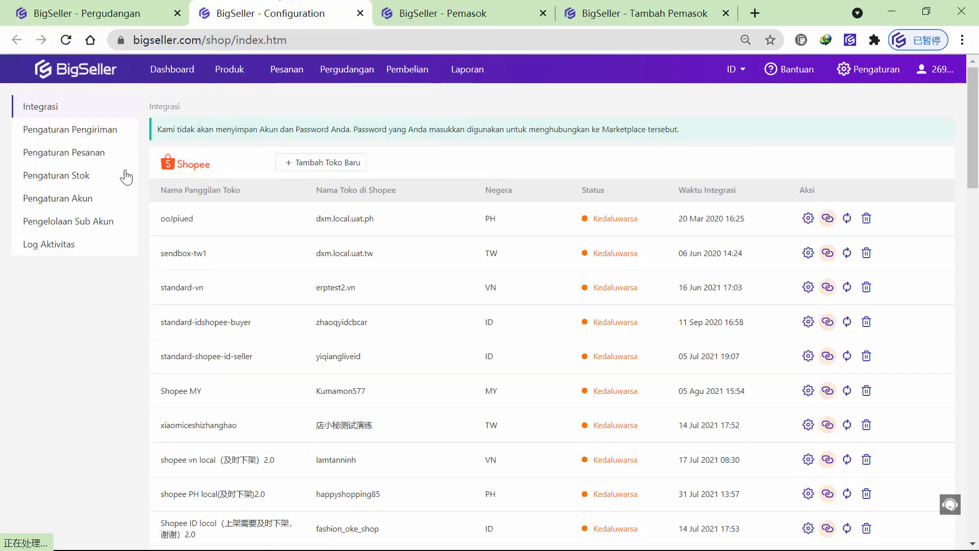
pyautogui.click(88, 178)
pyautogui.click(85, 200)
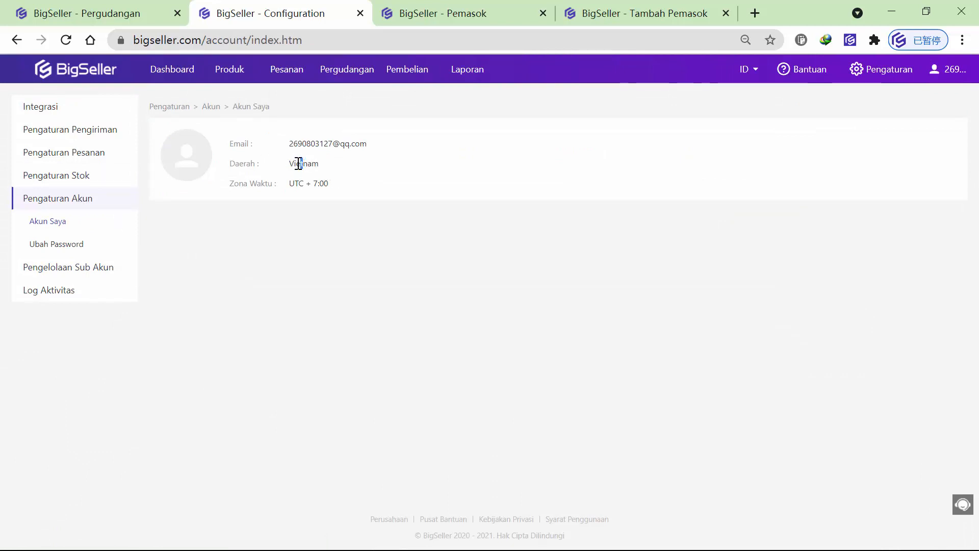
# Step: Return to the stock details to review how fh38's Modal is calculated, and open purchase order management
pyautogui.click(124, 11)
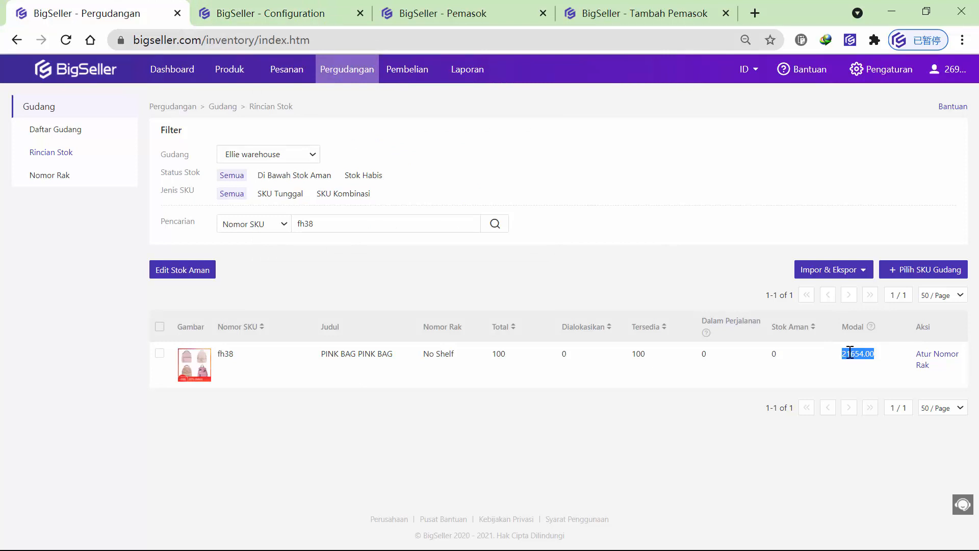
pyautogui.moveTo(870, 327)
pyautogui.moveTo(417, 79)
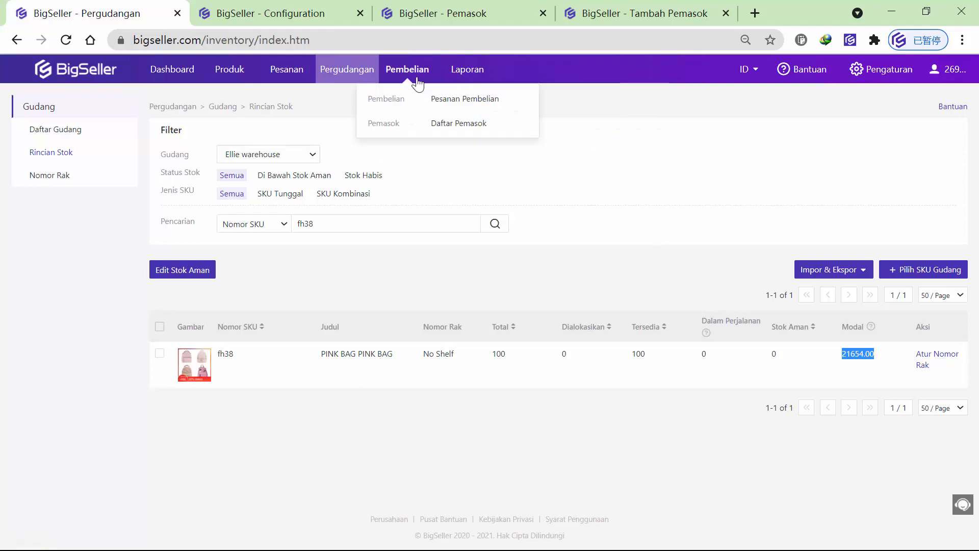
pyautogui.click(448, 98)
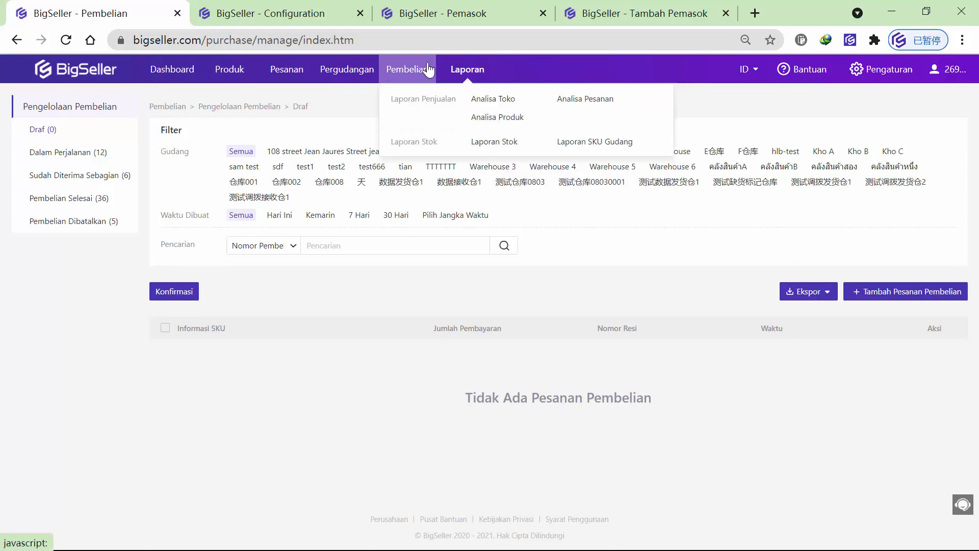
pyautogui.moveTo(419, 69)
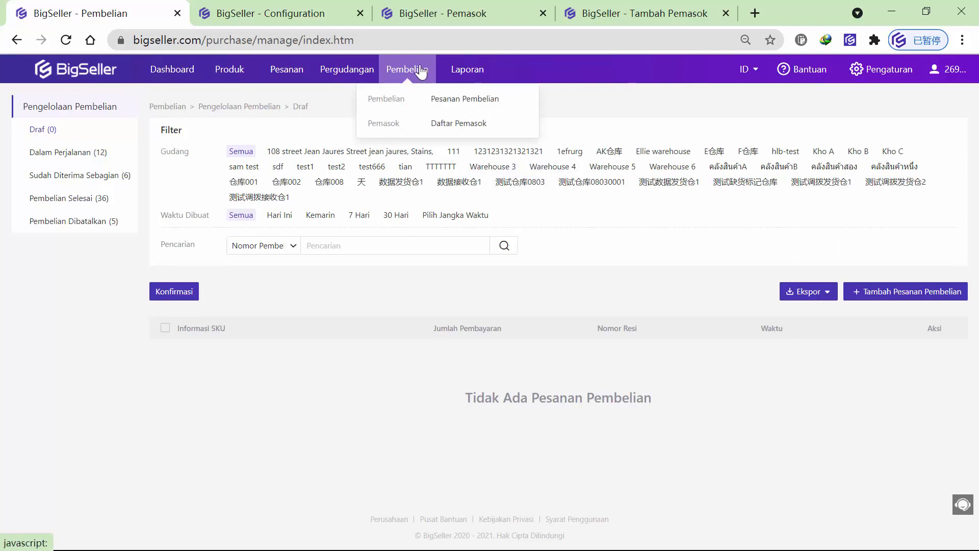